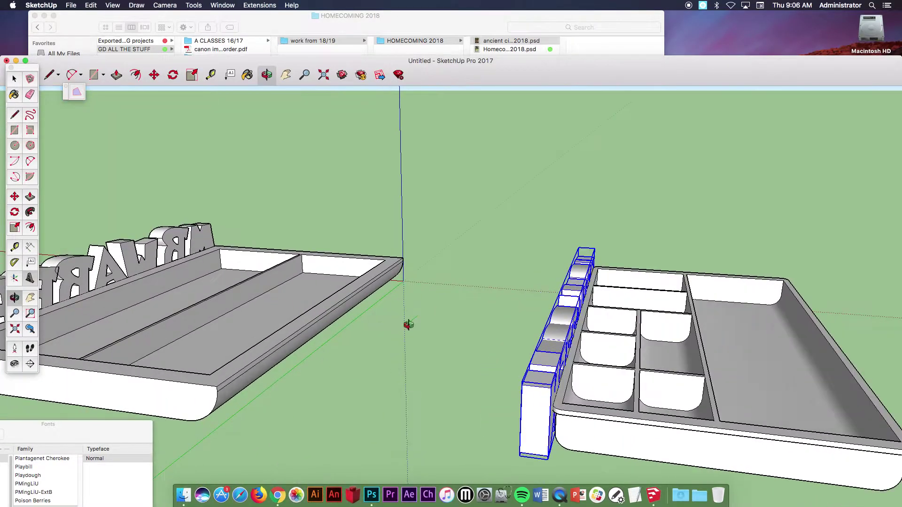
Delete both existing tray models together with their attached 3D lettering.
left_click_drag(750, 348, 451, 309)
left_click_drag(405, 281, 408, 321)
scroll(379, 274, "down", 10)
left_click_drag(290, 285, 294, 306)
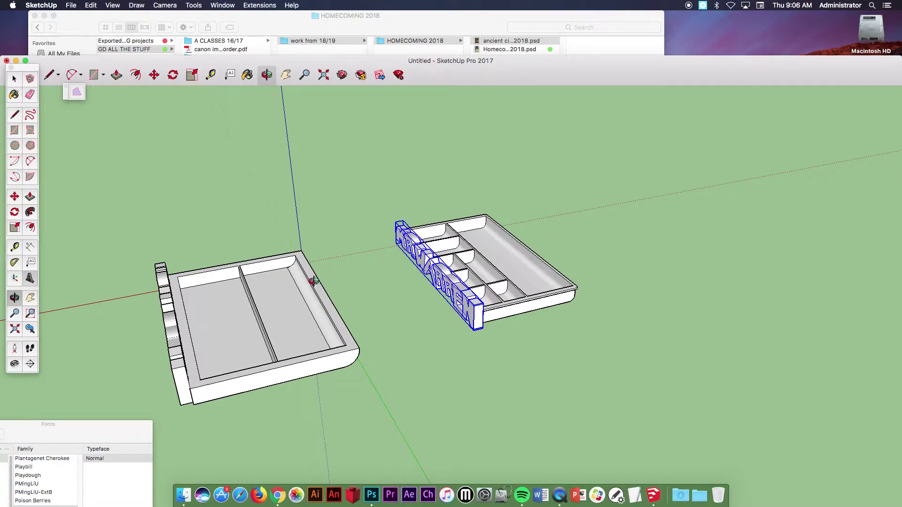
left_click(14, 80)
left_click_drag(112, 171, 607, 425)
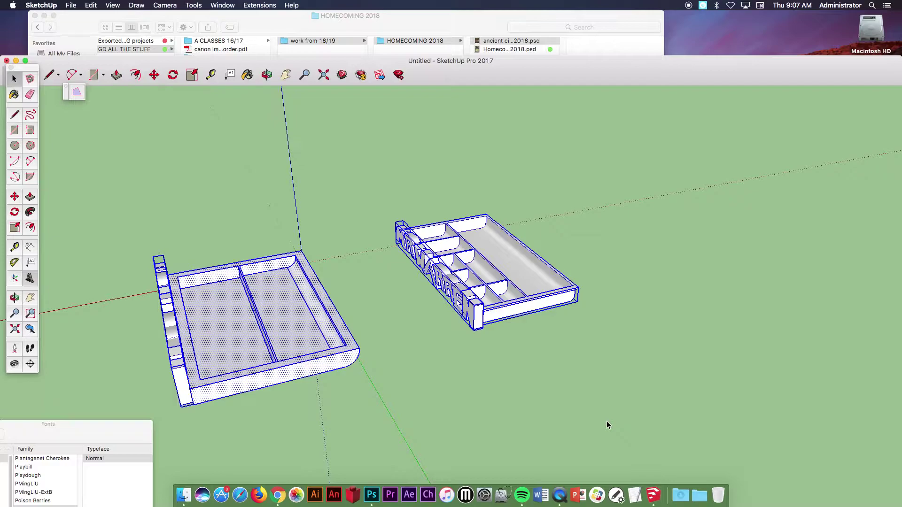
key("Delete")
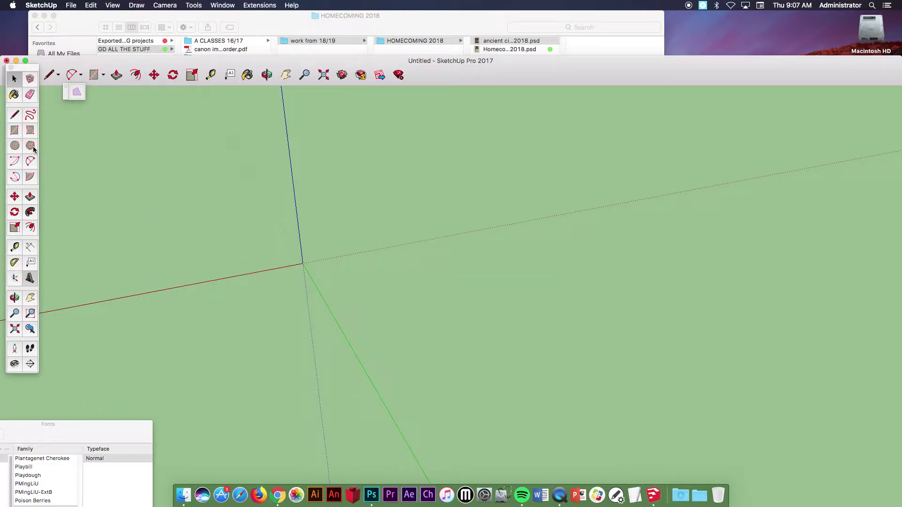
Draw a rectangle on the ground plane from the origin, extending along the green axis and the dotted red axis.
left_click(13, 131)
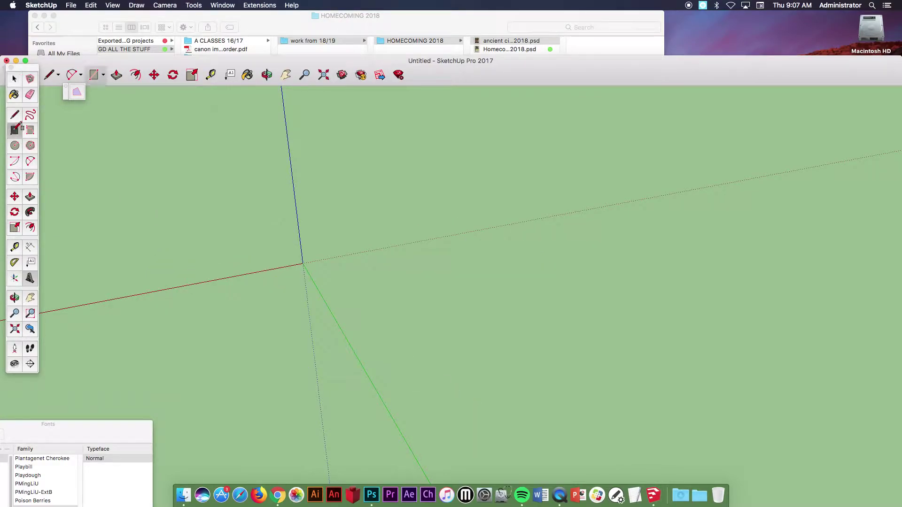
middle_click_drag(300, 247, 354, 253)
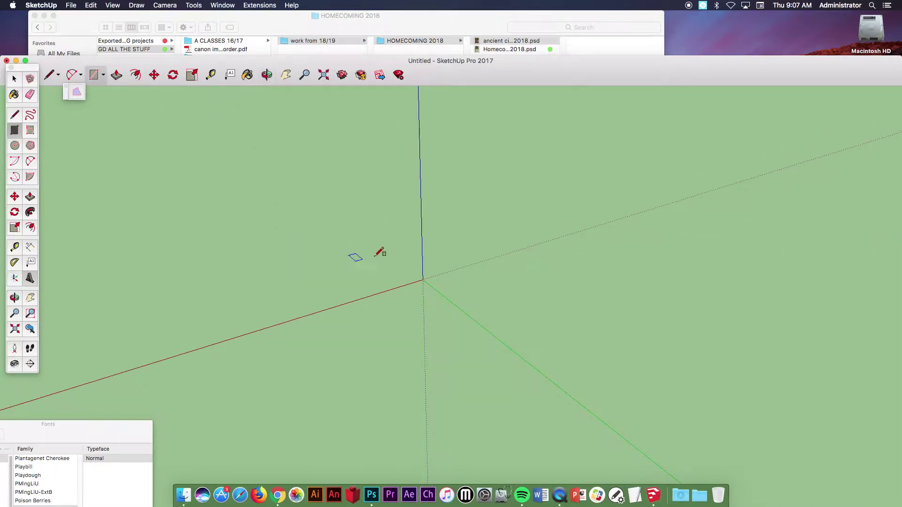
left_click(423, 279)
left_click(526, 280)
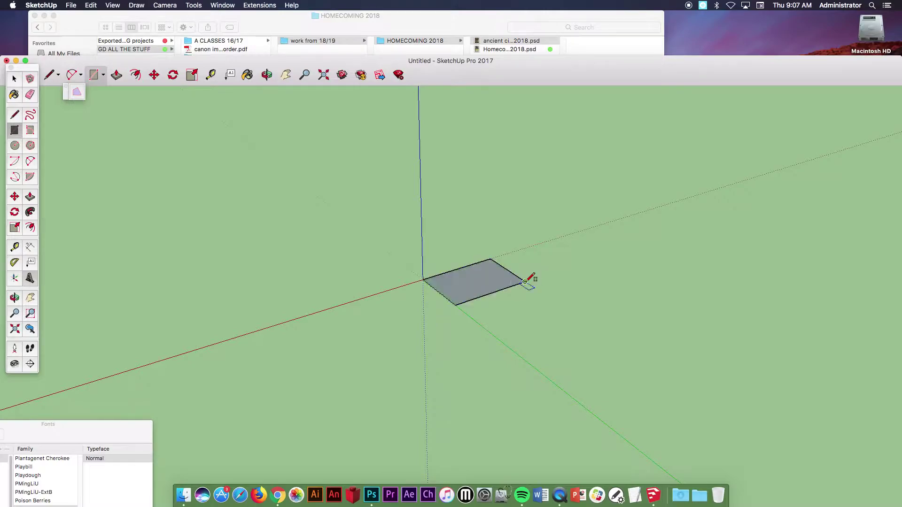
Push/Pull the ground rectangle upward into a thin slab about 2" thick.
left_click(30, 198)
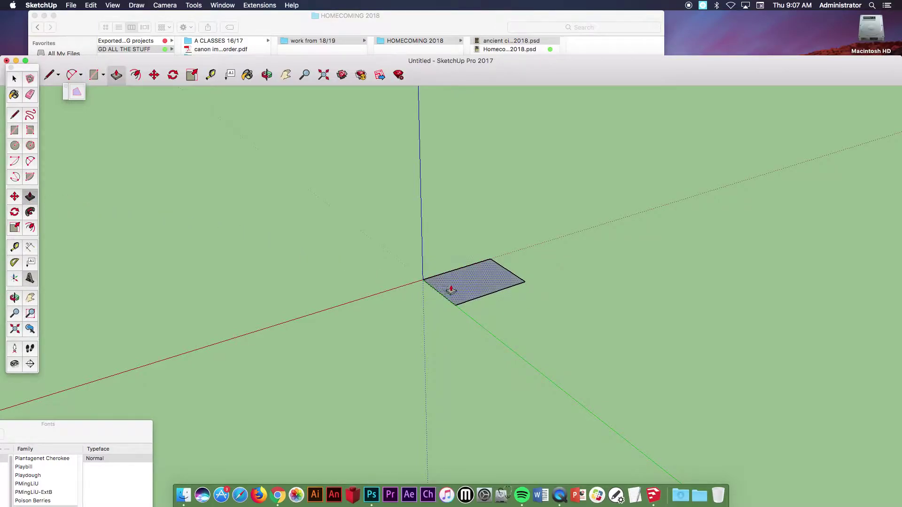
left_click_drag(452, 291, 445, 274)
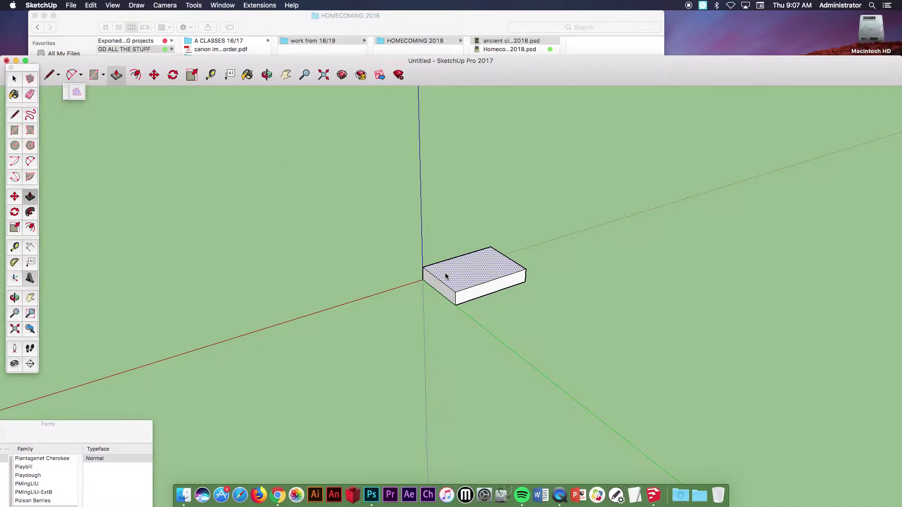
key("Escape")
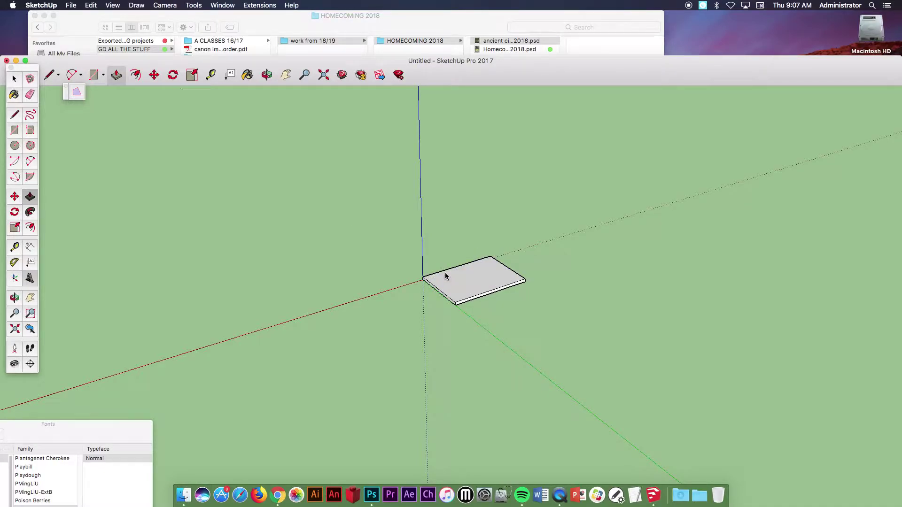
double_click(430, 60)
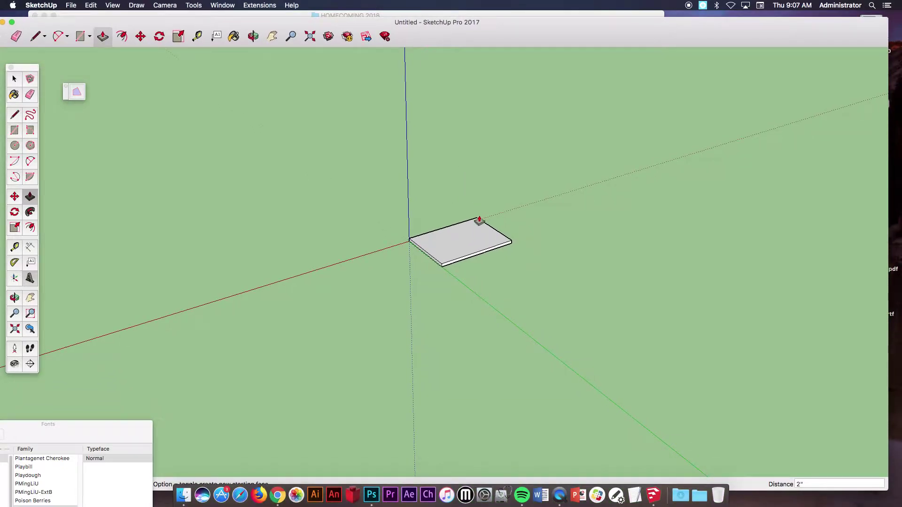
Raise the slab's top face by about another 4 3/8" to form a taller box.
scroll(479, 220, "up", 2)
middle_click_drag(477, 227, 546, 222)
key("p")
left_click(472, 286)
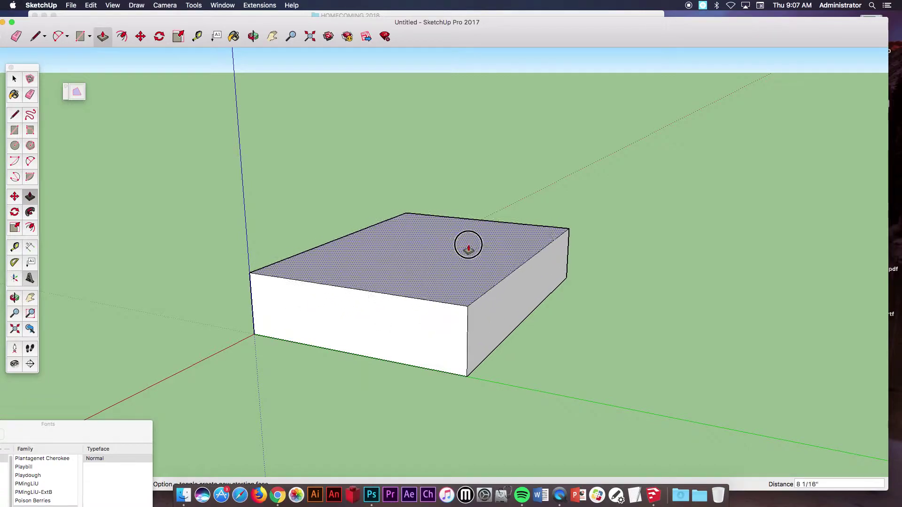
left_click(469, 266)
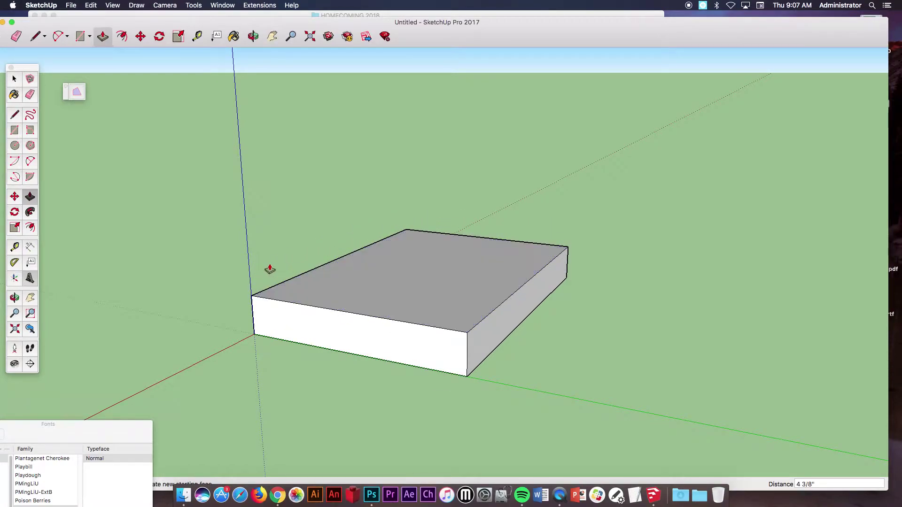
Draw a tangent arc with a bulge of about 1 13/16" on the end face, from its upper corner away from the origin to the bottom edge.
left_click(29, 162)
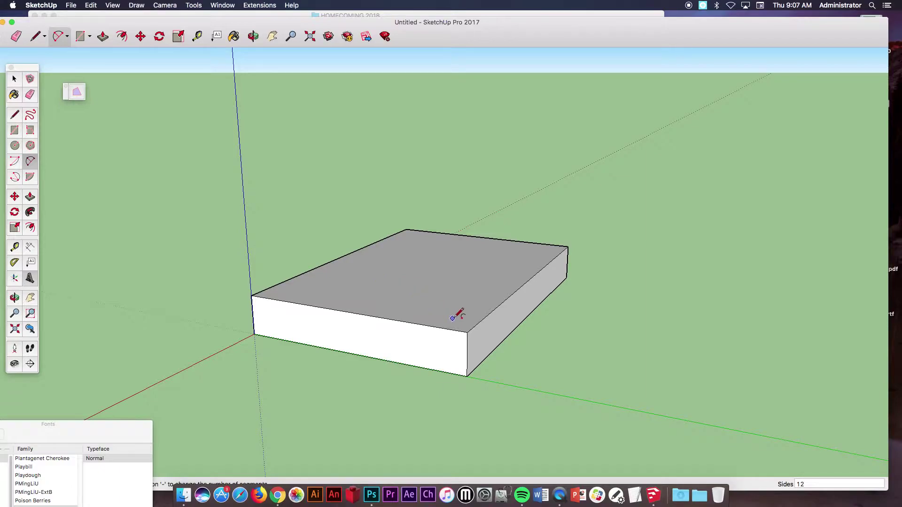
middle_click_drag(456, 315, 530, 308)
left_click(530, 311)
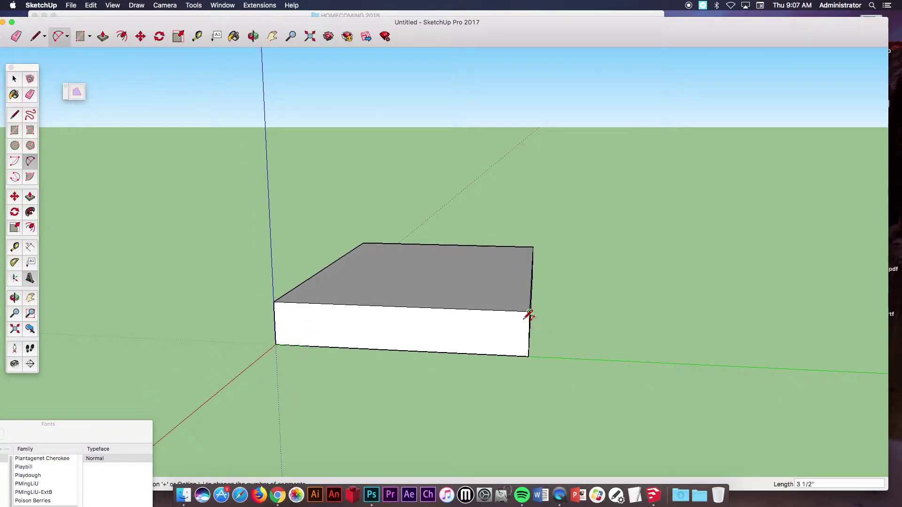
left_click(477, 353)
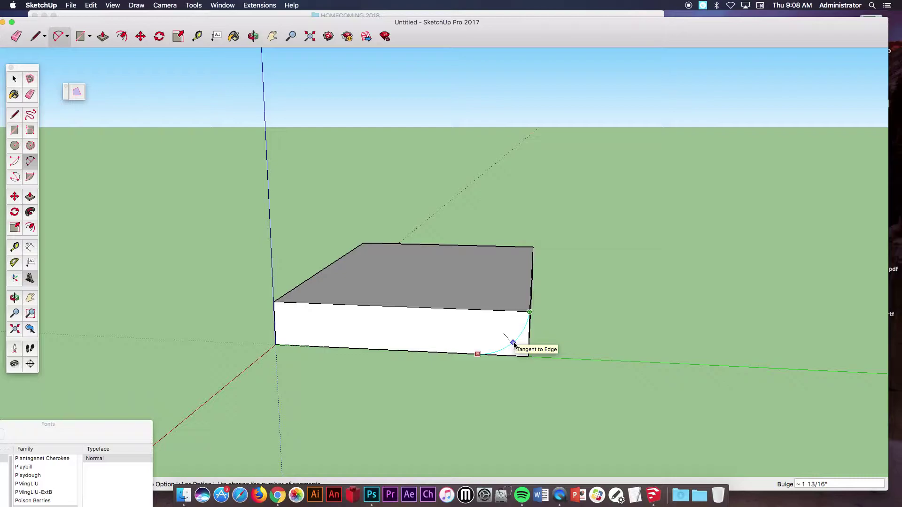
left_click(513, 343)
Push the corner piece outside the arc back through the box's full length, about 4' 3 3/16", to round that lower edge.
middle_click_drag(536, 349, 446, 332)
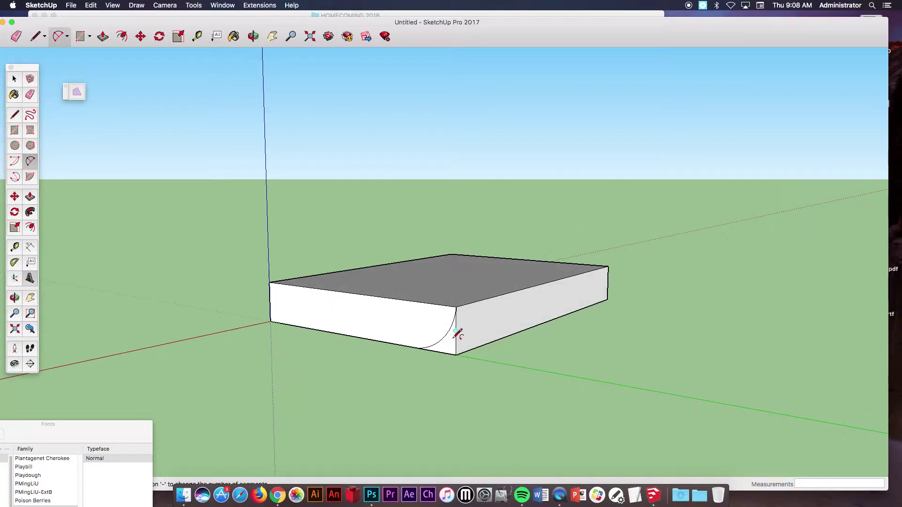
left_click(29, 198)
left_click(451, 350)
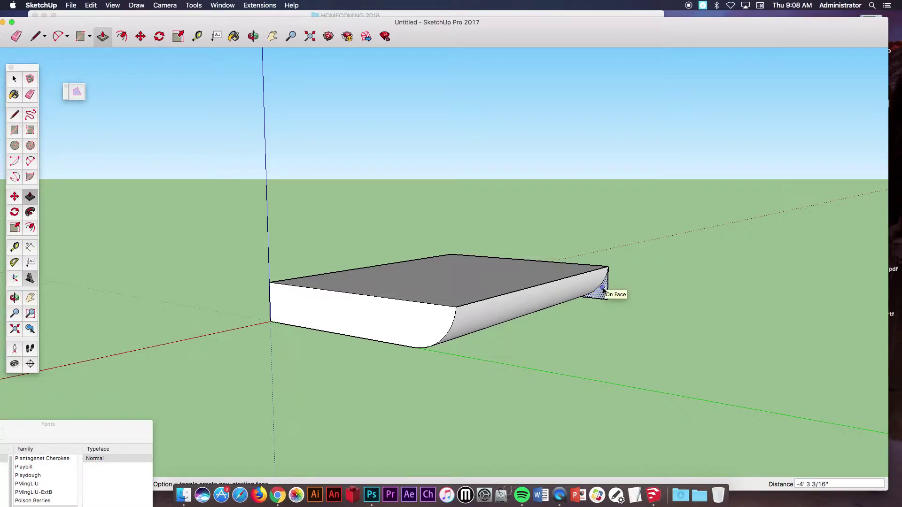
left_click(603, 290)
Draw an arc with a bulge of about 1 15/16" across the end face's lower corner at the origin.
middle_click_drag(451, 341, 668, 304)
key("p")
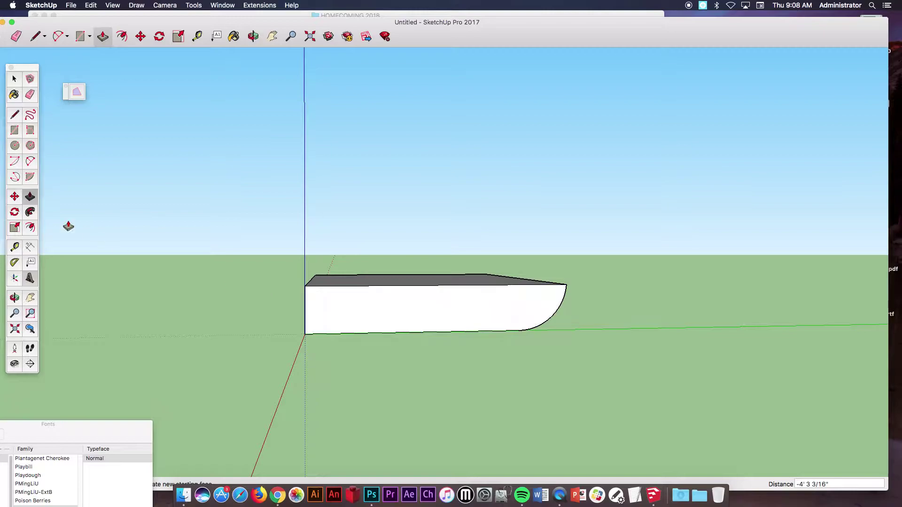
left_click(30, 162)
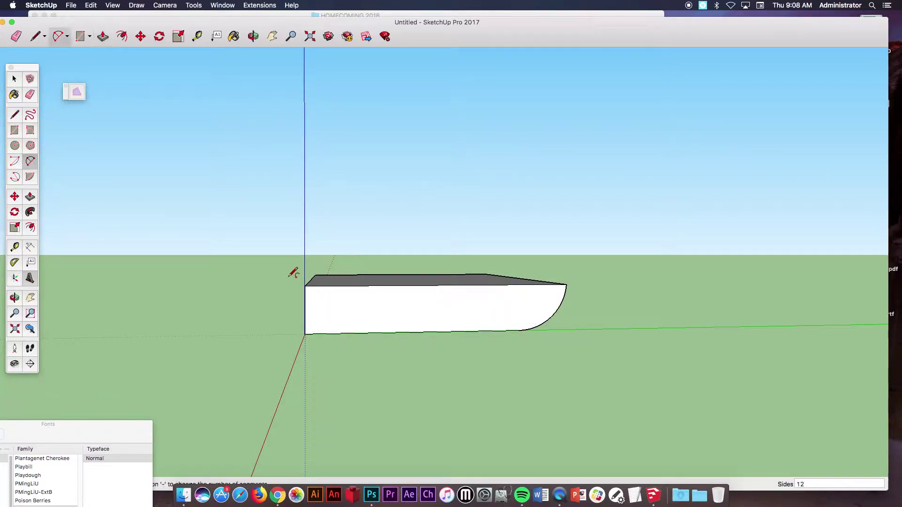
left_click(304, 286)
left_click(345, 333)
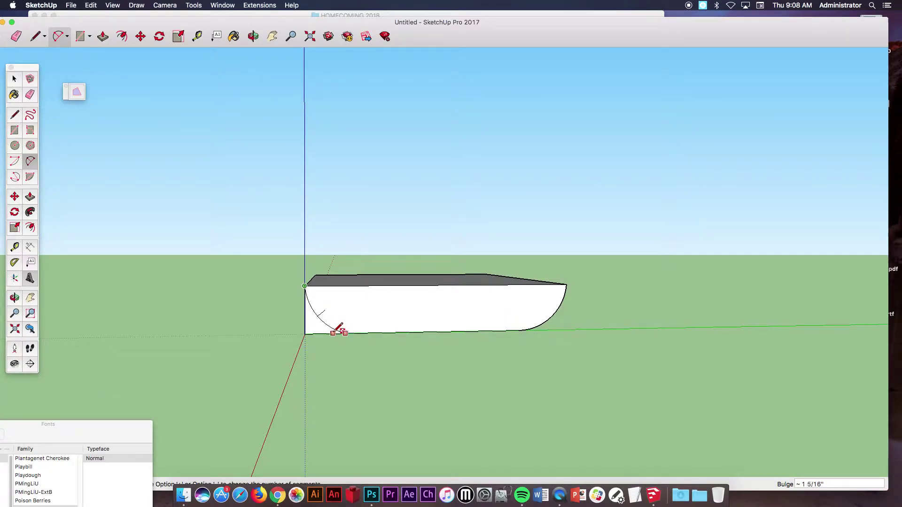
left_click(328, 332)
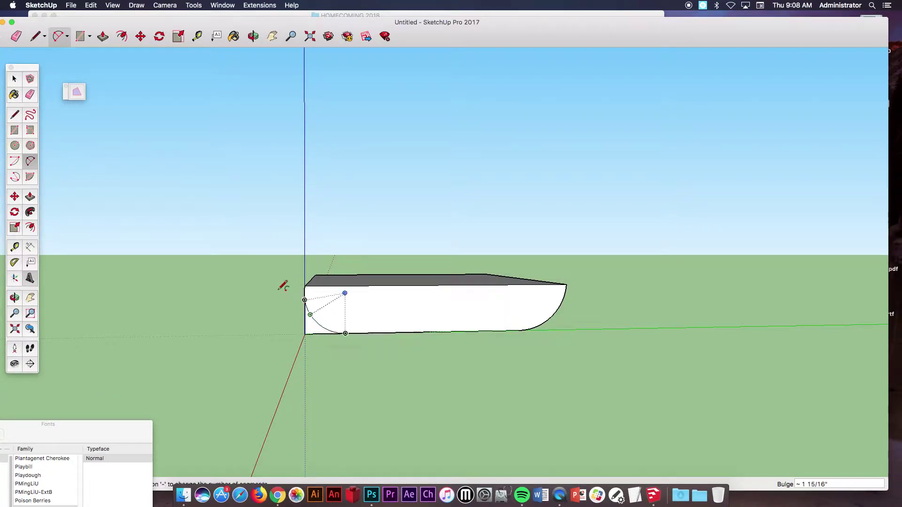
Push the corner piece at the origin through the box's full length, about 4' 3 3/16", to round the second lower edge.
left_click(30, 197)
middle_click_drag(224, 272, 428, 341)
left_click(428, 341)
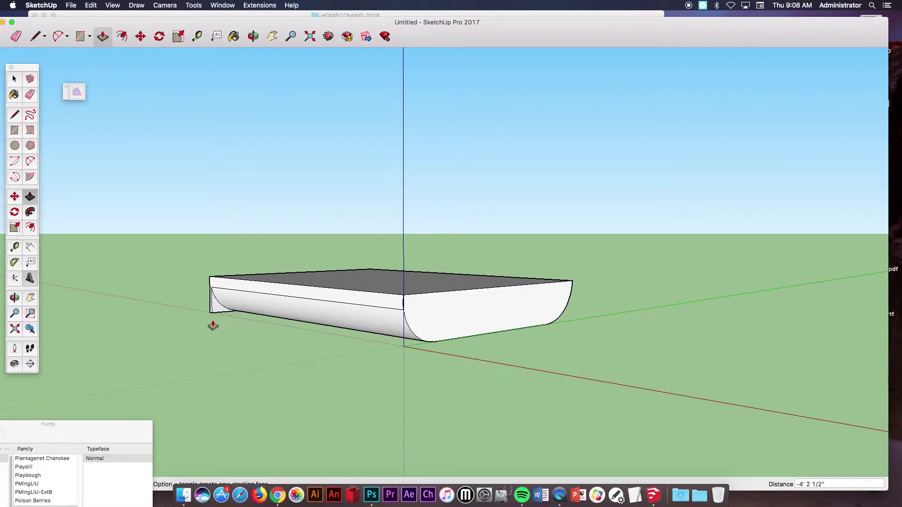
left_click(214, 311)
Offset the box's top face inward by about 1 3/8" to outline the tray rim.
middle_click_drag(282, 341, 399, 338)
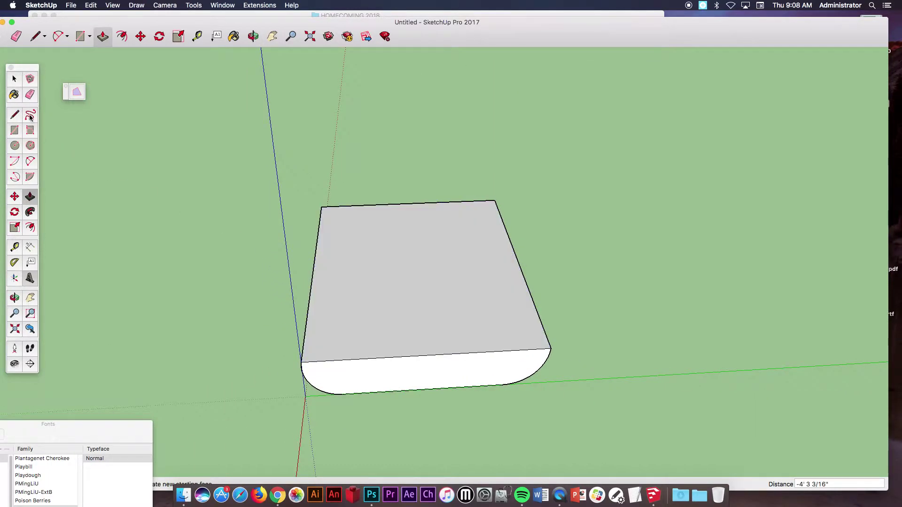
left_click(14, 78)
left_click(431, 259)
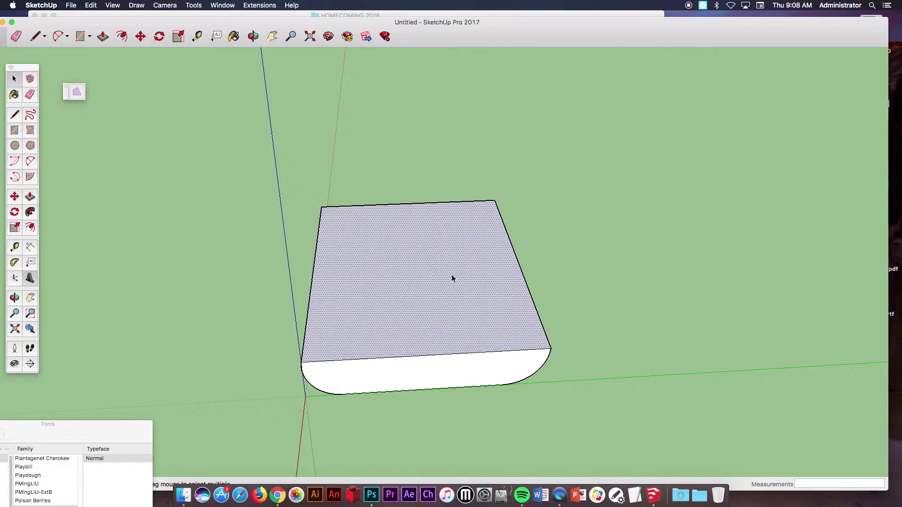
left_click(30, 228)
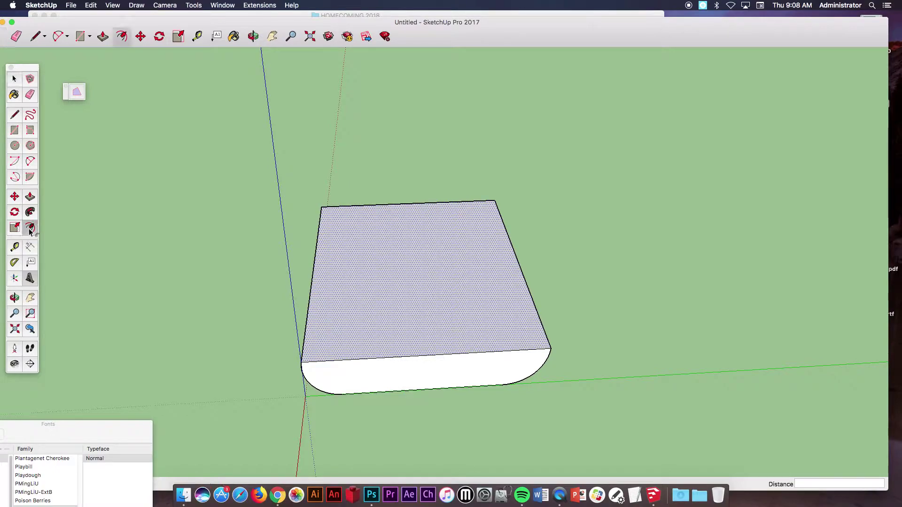
left_click(412, 270)
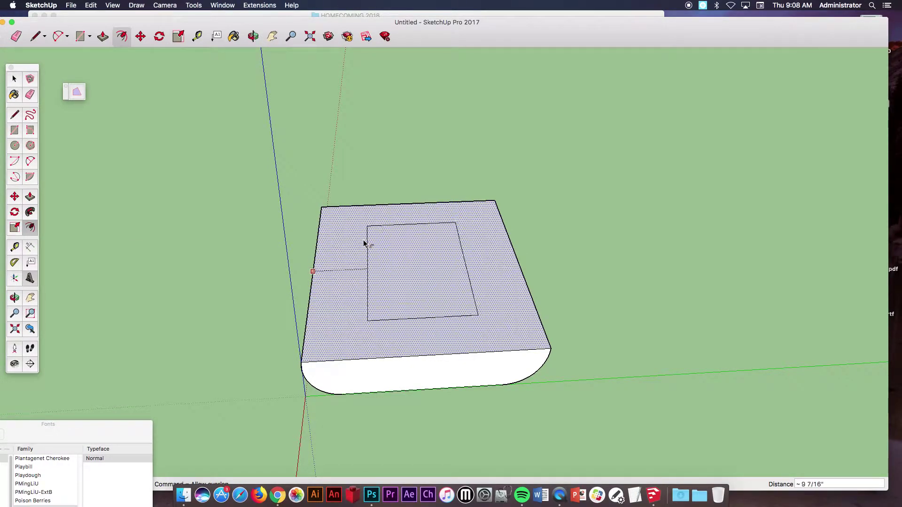
left_click(325, 237)
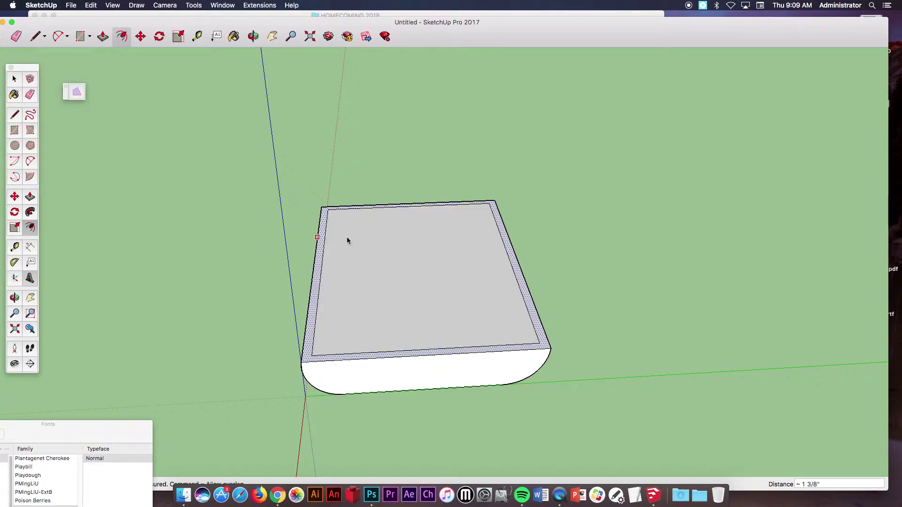
Try pushing the inner top face down about 6 3/8", and undo the push.
left_click(30, 197)
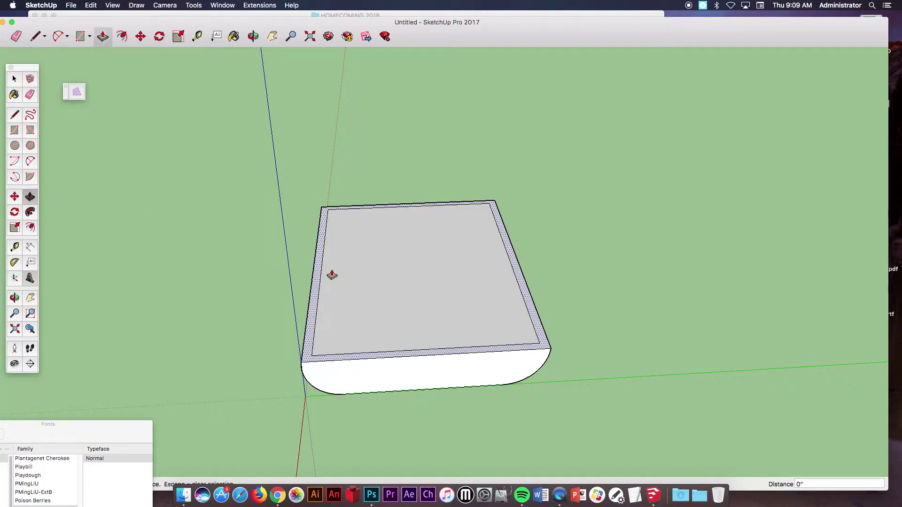
left_click(14, 79)
left_click(356, 226)
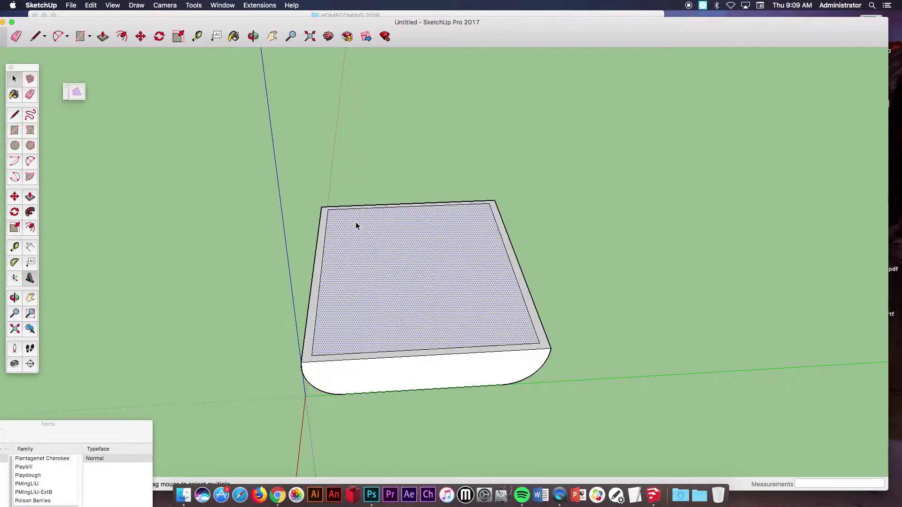
left_click(30, 197)
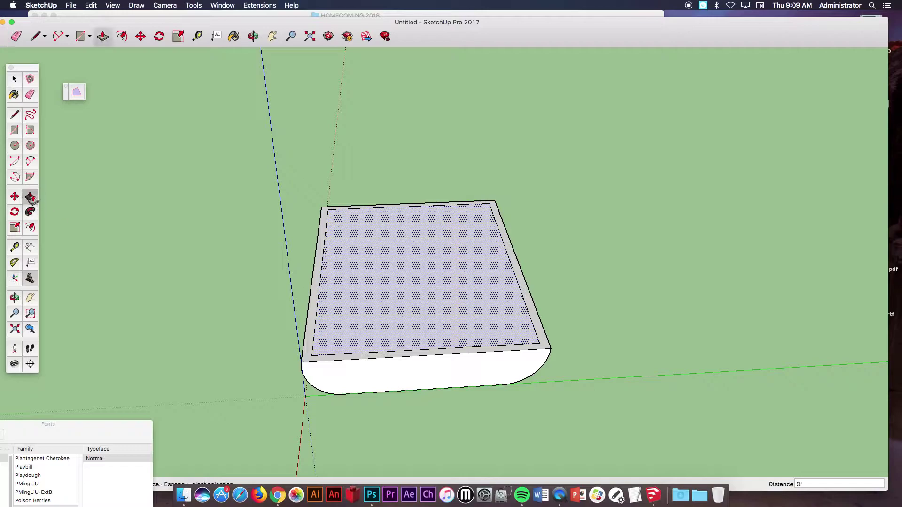
left_click_drag(425, 298, 418, 328)
middle_click_drag(418, 328, 537, 39)
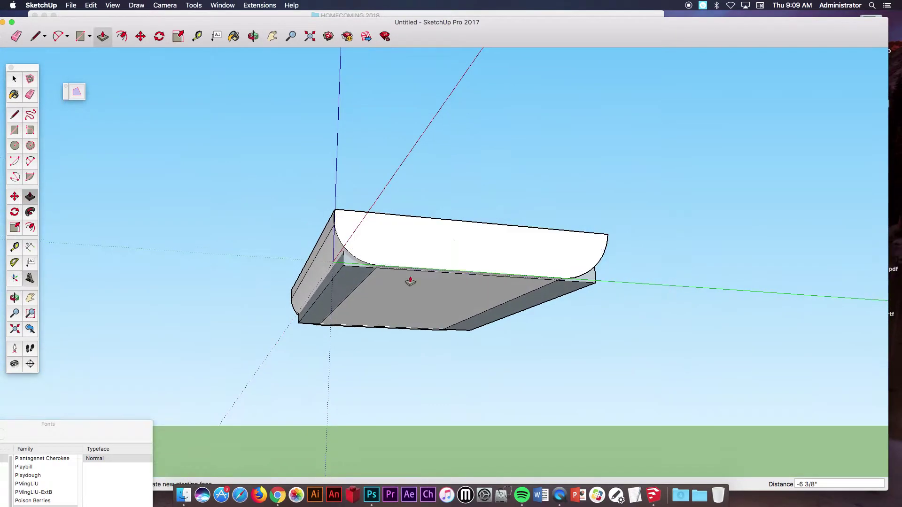
left_click(89, 5)
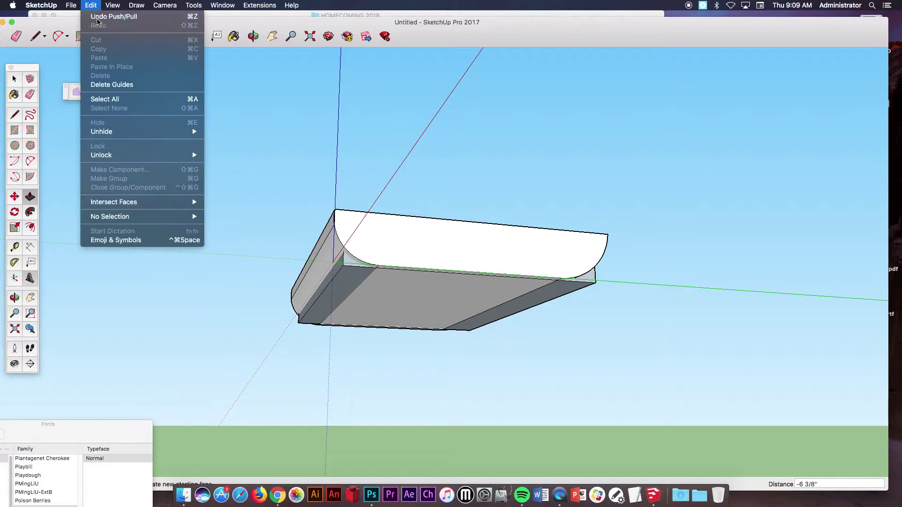
left_click(120, 14)
Push the inner top face down to a shallower depth that hollows the tray without breaking through the rounded underside.
middle_click_drag(396, 163, 343, 298)
key("p")
left_click_drag(367, 265, 367, 276)
middle_click_drag(417, 240, 413, 263)
left_click(427, 276)
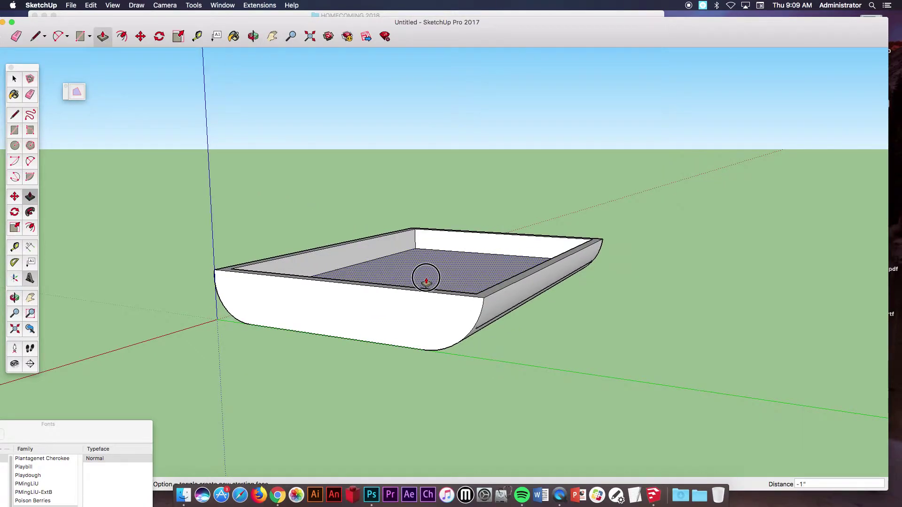
Draw a vertical line about 2 3/4" tall at the midpoint of the inner end wall opposite the origin.
middle_click_drag(427, 274, 520, 247)
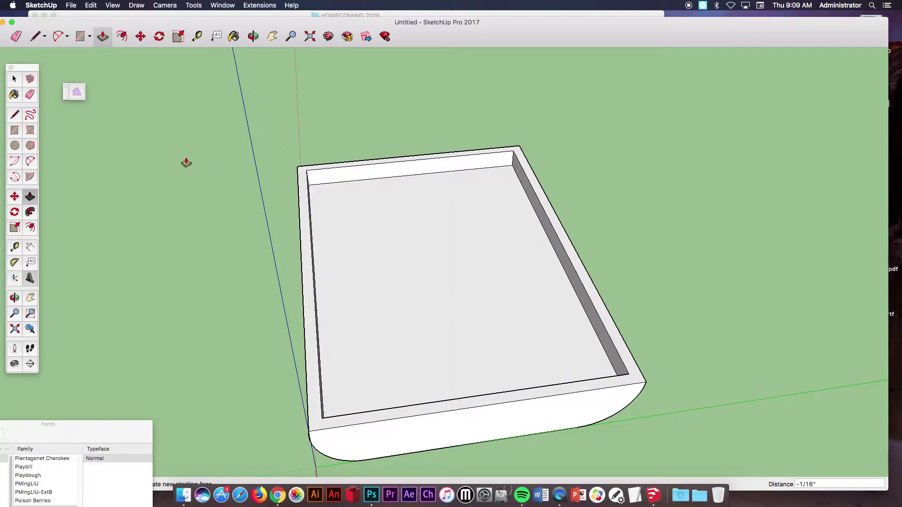
key("l")
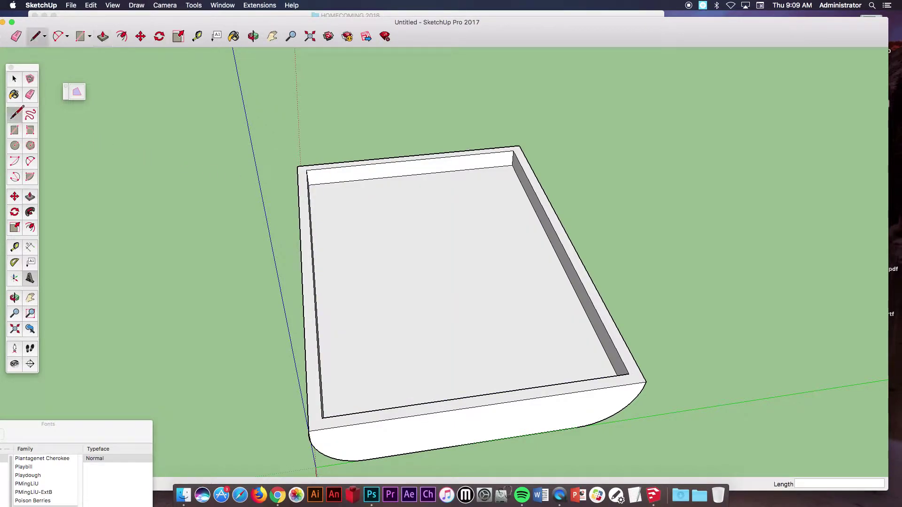
left_click(412, 174)
left_click(412, 160)
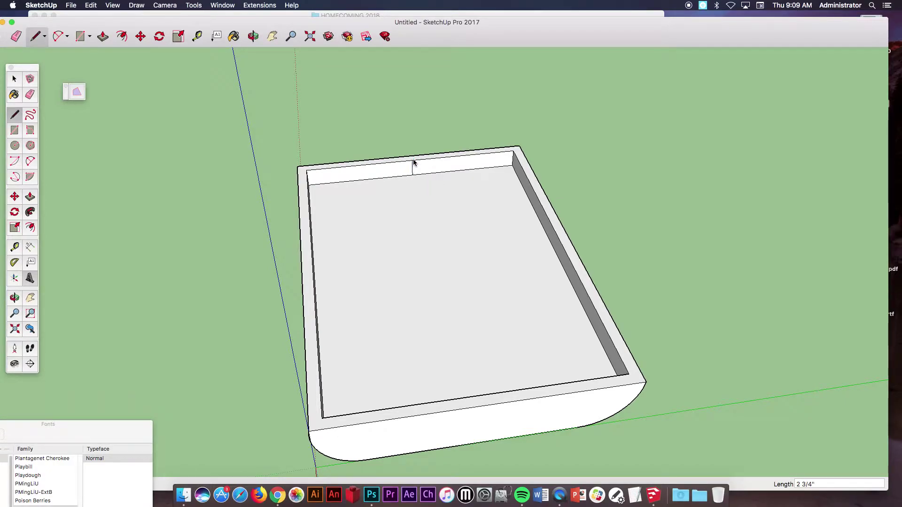
left_click(463, 170)
Draw two vertical lines about 2 3/4" tall on the origin-side inner end wall, dividing it at its midpoint and quarter point.
mouse_move(481, 226)
middle_mouse_down()
mouse_move(453, 278)
mouse_move(479, 284)
mouse_move(447, 270)
mouse_move(610, 241)
mouse_move(494, 216)
middle_mouse_up()
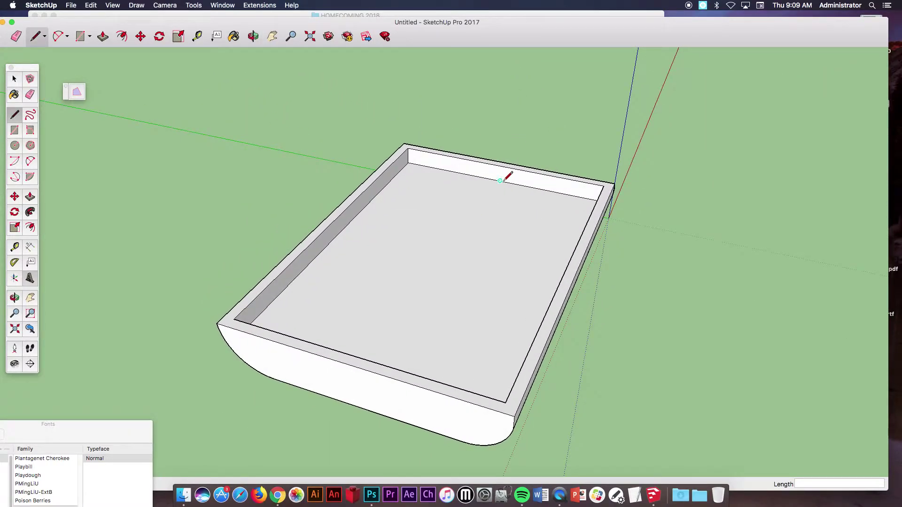
left_click(499, 181)
left_click(500, 166)
left_click(453, 160)
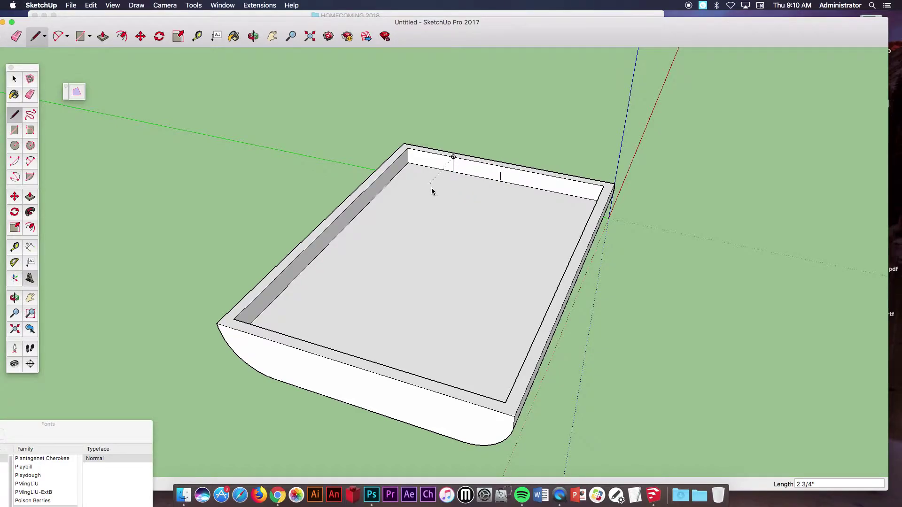
Offset the side and bottom edges of the end wall's middle panel inward by about 5/16".
mouse_move(449, 182)
middle_mouse_down()
mouse_move(521, 183)
mouse_move(452, 174)
middle_mouse_up()
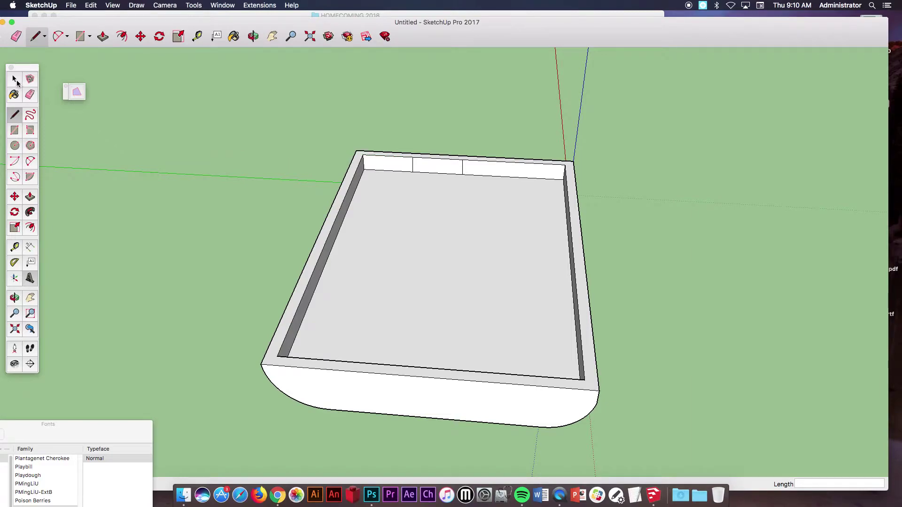
left_click(17, 82)
scroll(399, 170, "up", 5)
scroll(408, 170, "up", 3)
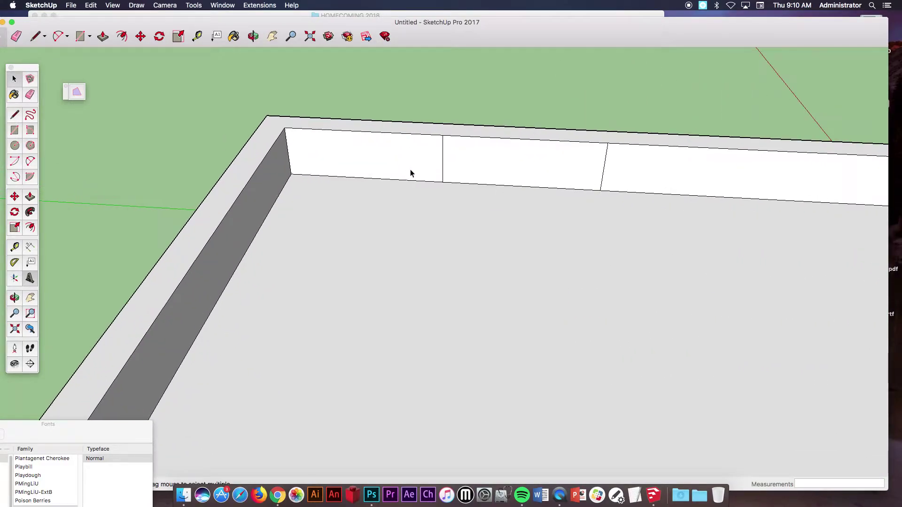
left_click(444, 156)
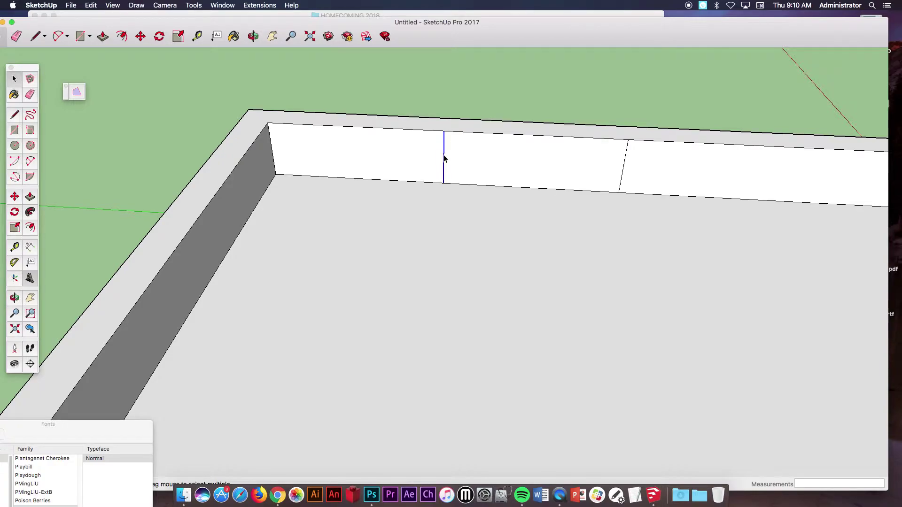
left_click(474, 185, "shift")
left_click(481, 113)
left_click(455, 185, "shift")
left_click(31, 229)
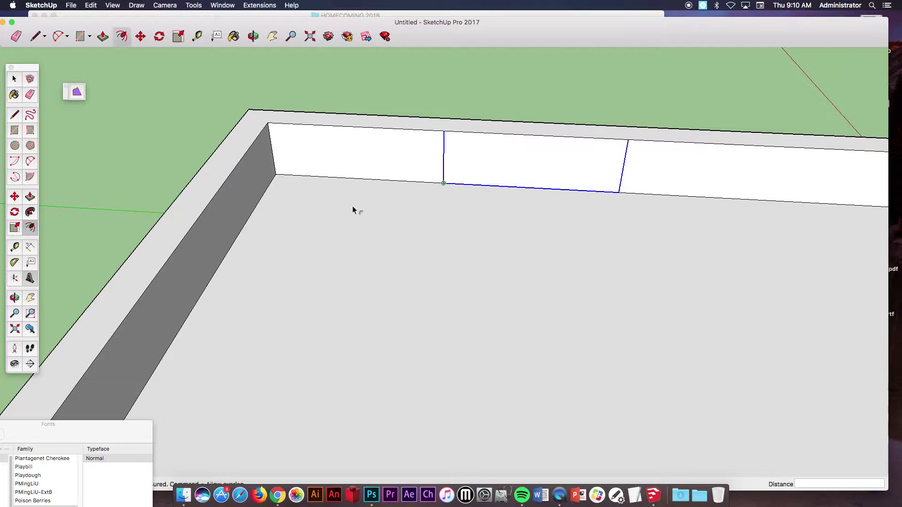
left_click(518, 176)
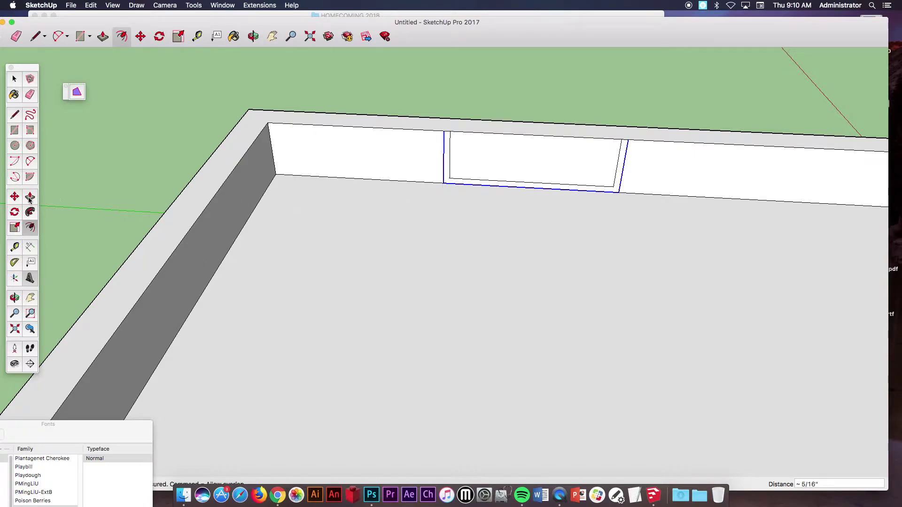
Offset the side and bottom edges of the end wall's corner panel inward by about 5/16".
left_click(14, 79)
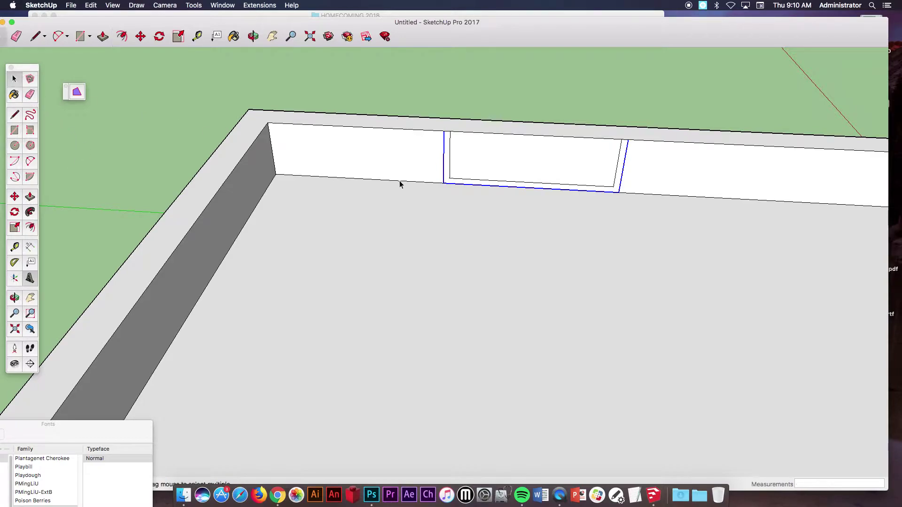
left_click(412, 181)
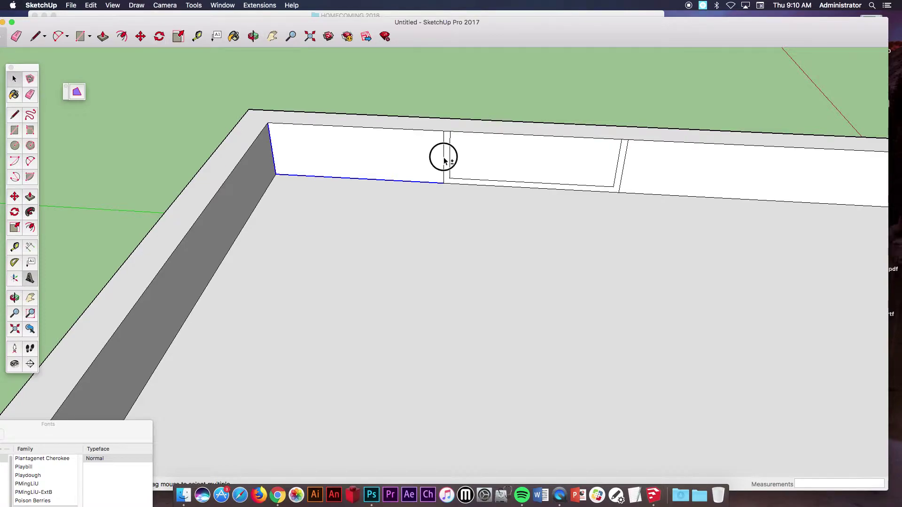
left_click(29, 227)
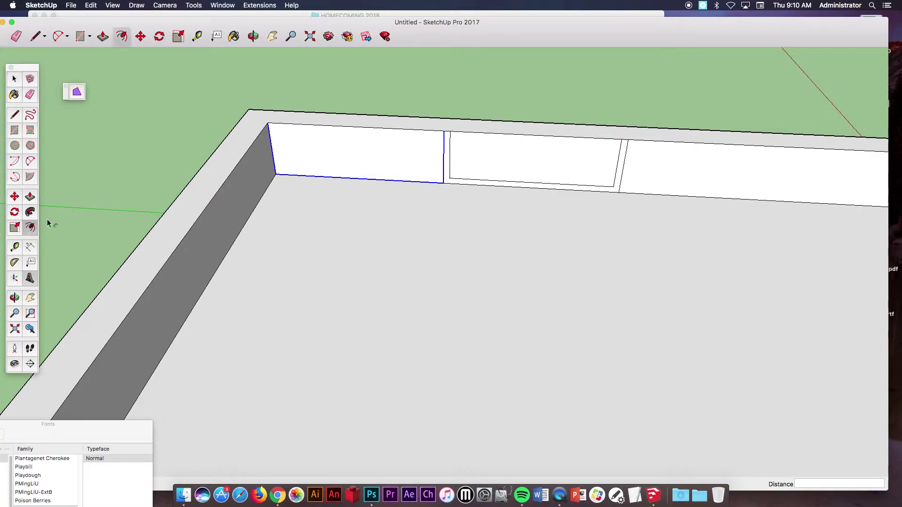
left_click(332, 163)
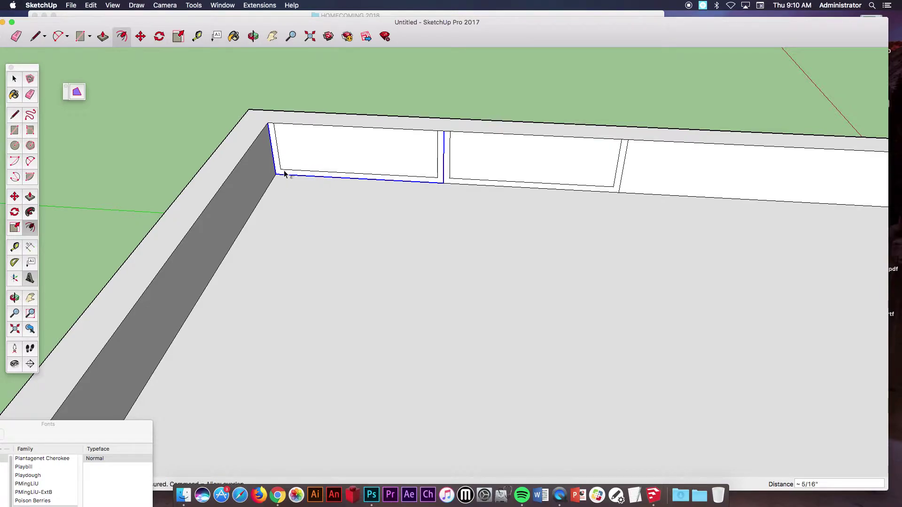
Extrude the corner panel's U-shaped frame along the tray to the opposite end wall, forming the first long divider.
mouse_move(620, 152)
middle_mouse_down()
mouse_move(580, 143)
mouse_move(620, 144)
middle_mouse_up()
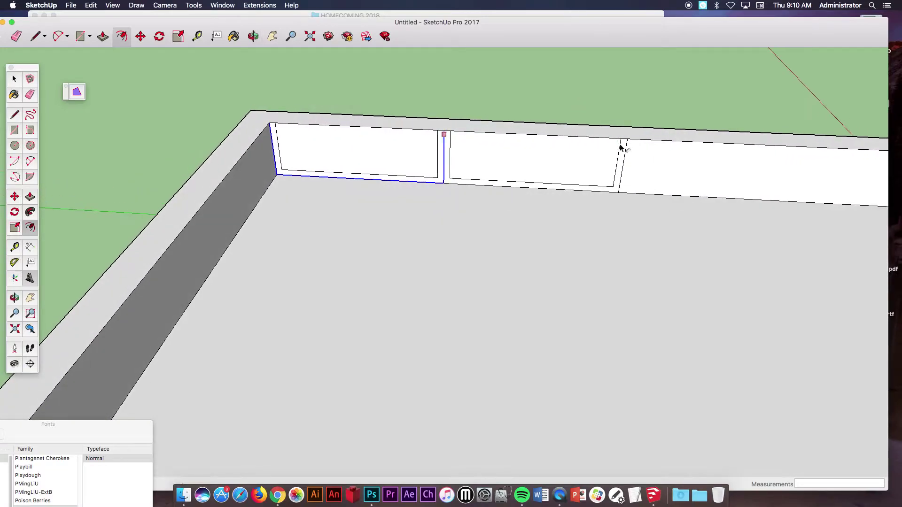
left_click(29, 196)
left_click_drag(438, 184, 374, 318)
scroll(374, 324, "down", 5)
scroll(374, 319, "down", 5)
middle_click_drag(389, 367, 421, 187, "shift")
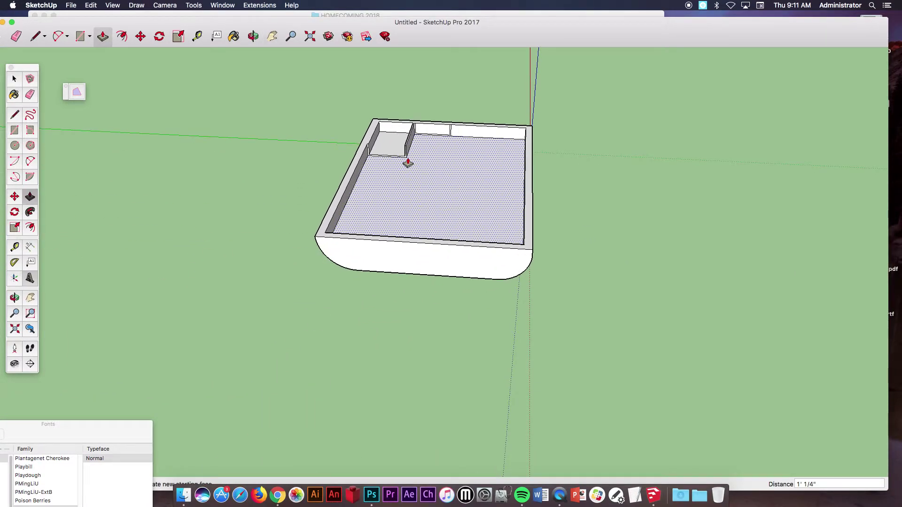
left_click_drag(402, 152, 378, 224)
middle_click_drag(378, 224, 328, 352)
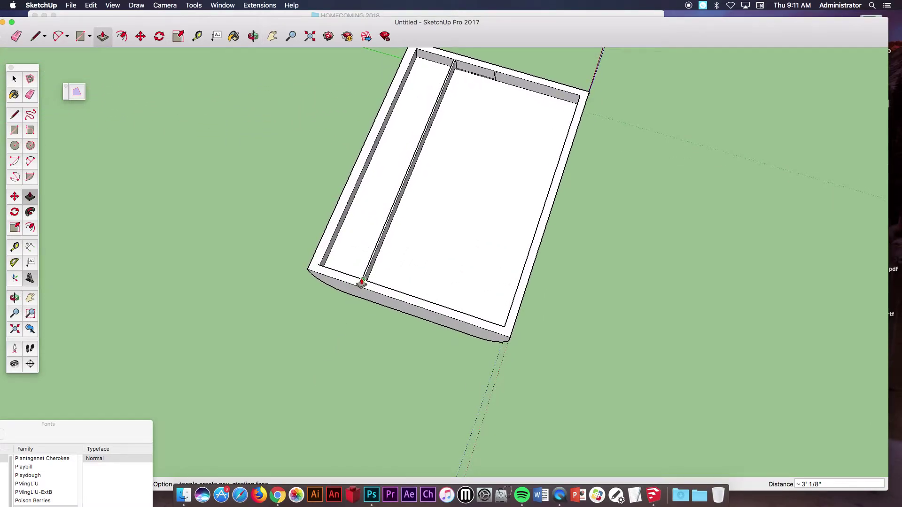
Extrude the middle panel's U-shaped frame about 4' 3/8" to the opposite end wall, forming the second long divider.
middle_click_drag(362, 281, 666, 211)
left_click(535, 170)
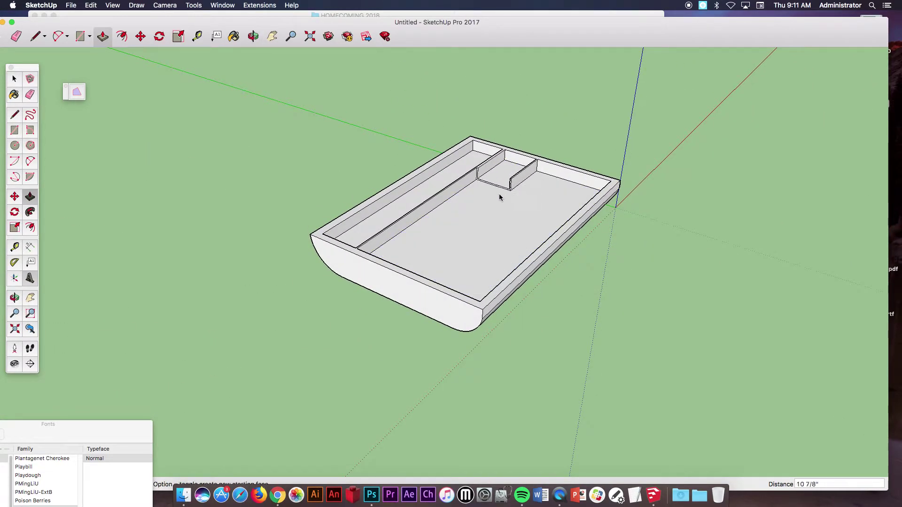
left_click(389, 262)
middle_click_drag(426, 255, 580, 295)
key("p")
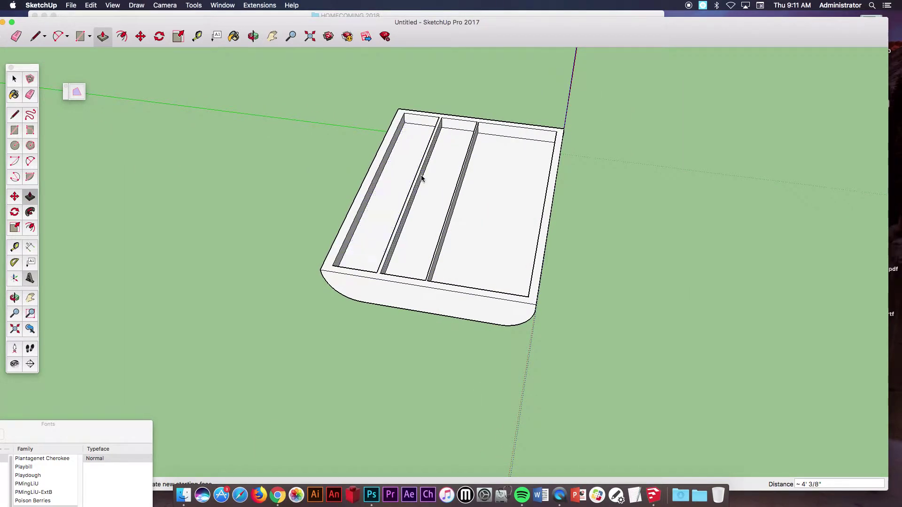
Draw a vertical line at the midpoint of the outer long wall and of each long divider's face.
left_click(14, 116)
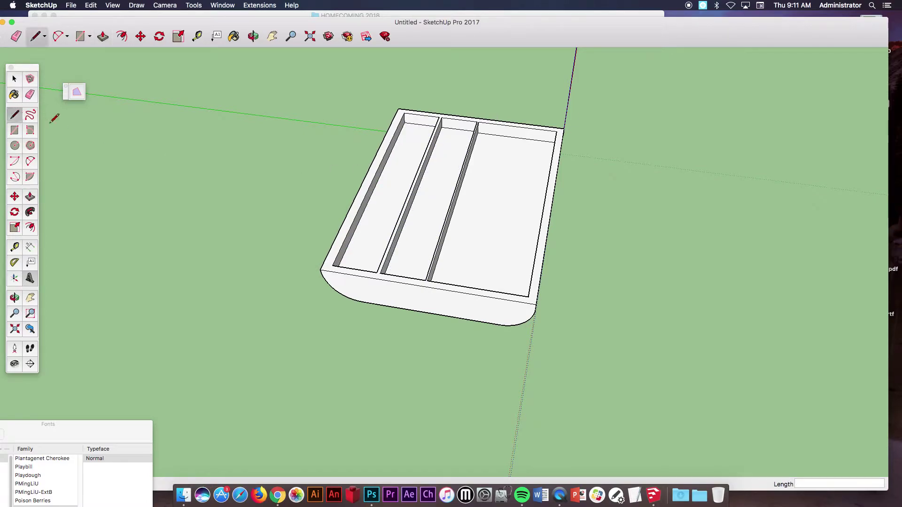
middle_click_drag(415, 180, 505, 199)
scroll(504, 201, "up", 2)
left_click(451, 173)
left_click(452, 158)
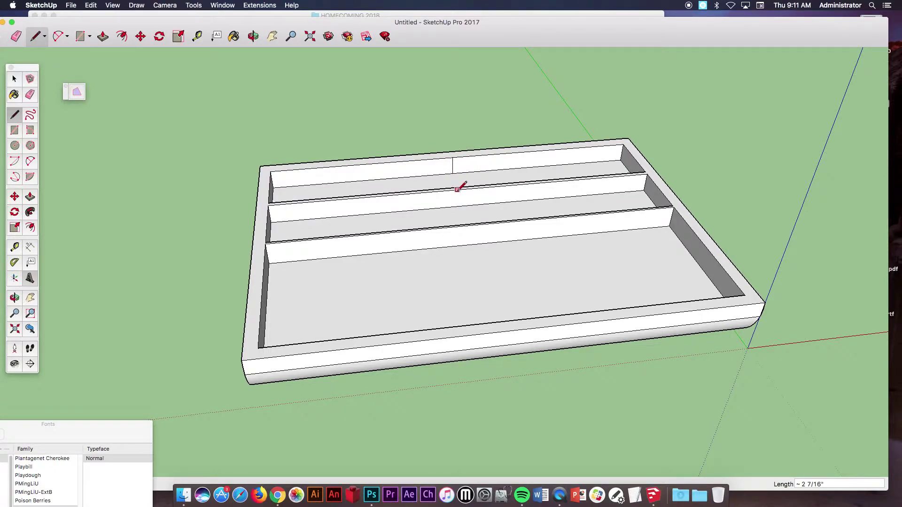
left_click(464, 205)
left_click(463, 189)
left_click(477, 244)
left_click(477, 226)
Draw vertical lines at the quarter points of the outer long wall and the first long divider.
left_click(363, 180)
left_click(369, 215)
left_click(555, 197)
left_click(556, 182)
Offset the side and bottom edges of the outer long wall's second panel inward by about 5/16".
left_click(14, 81)
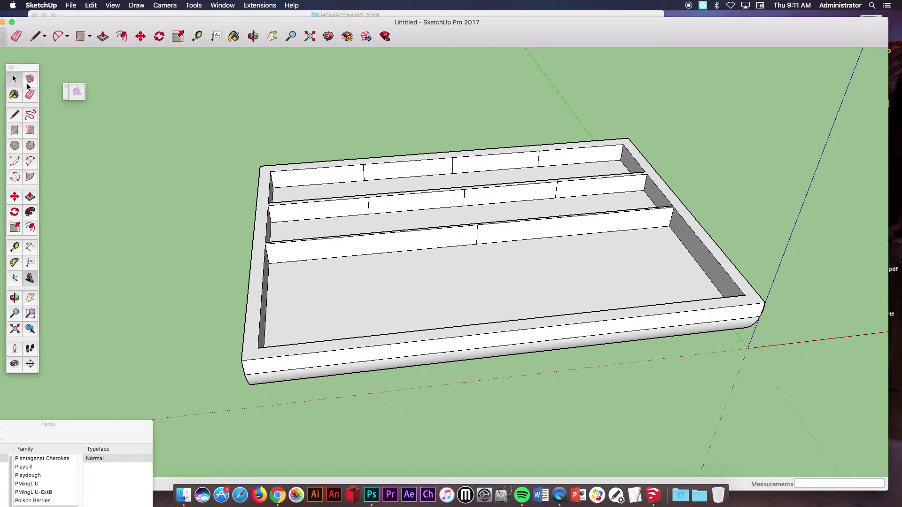
left_click(364, 174)
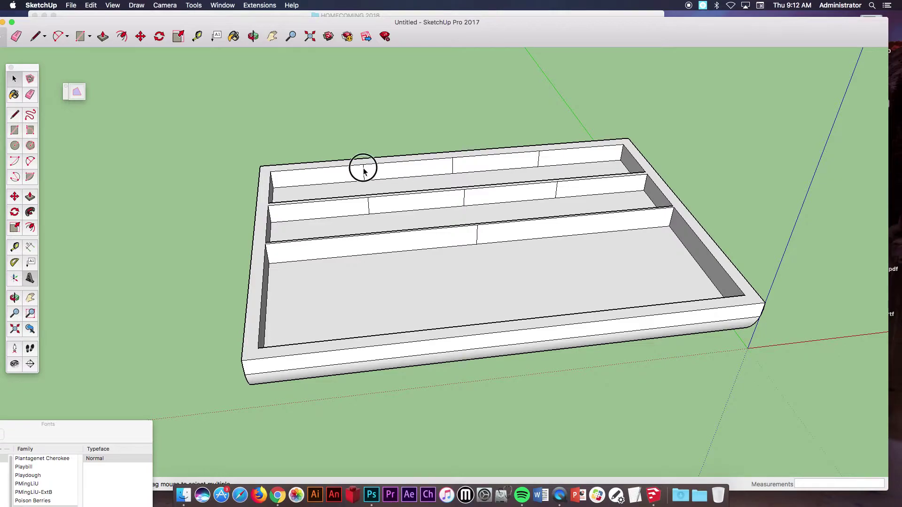
scroll(388, 177, "up", 5)
scroll(391, 177, "up", 2)
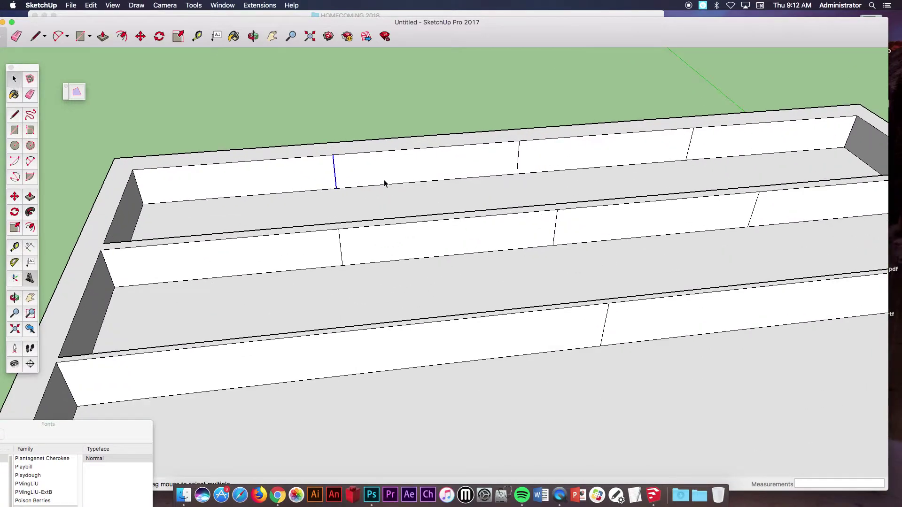
left_click(357, 187, "shift")
left_click(29, 228)
left_click(412, 182)
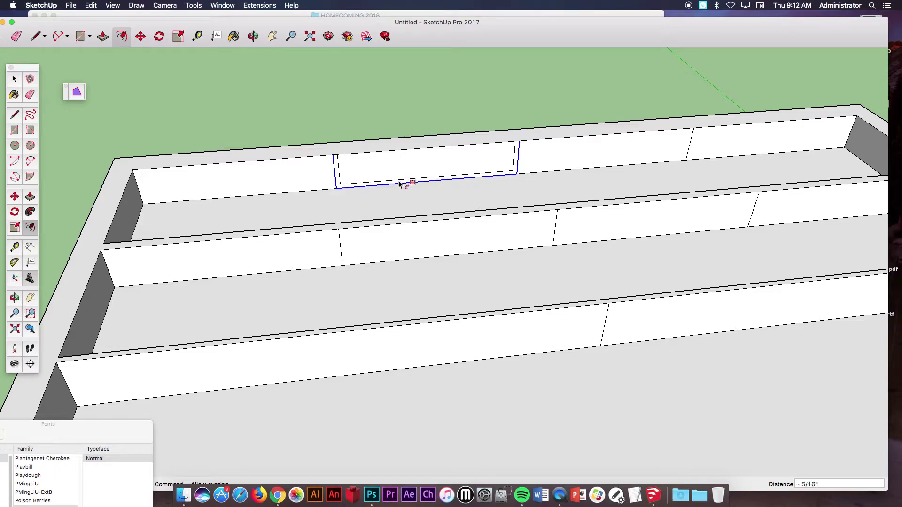
left_click(399, 185)
Extrude the panel's U-shaped frame about 7 13/16" to the first long divider, forming two cross dividers in the outer compartment.
left_click(29, 196)
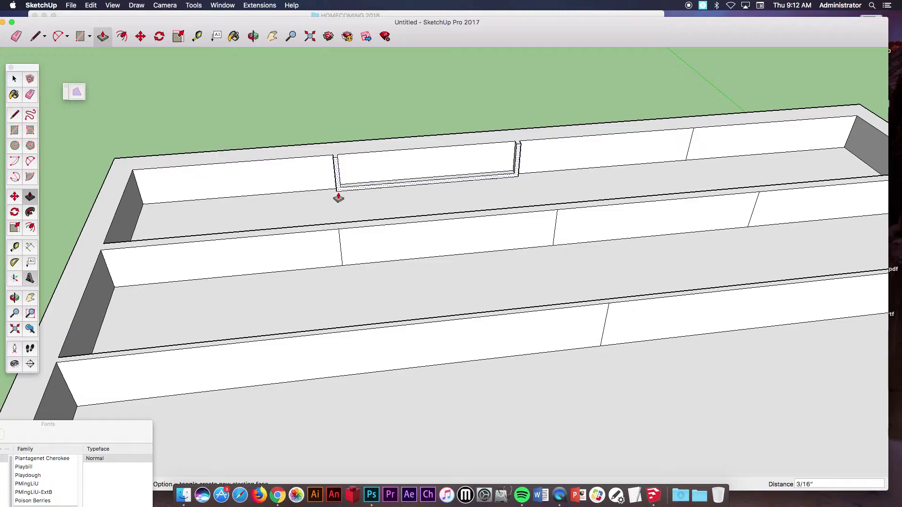
middle_click_drag(347, 218, 660, 292)
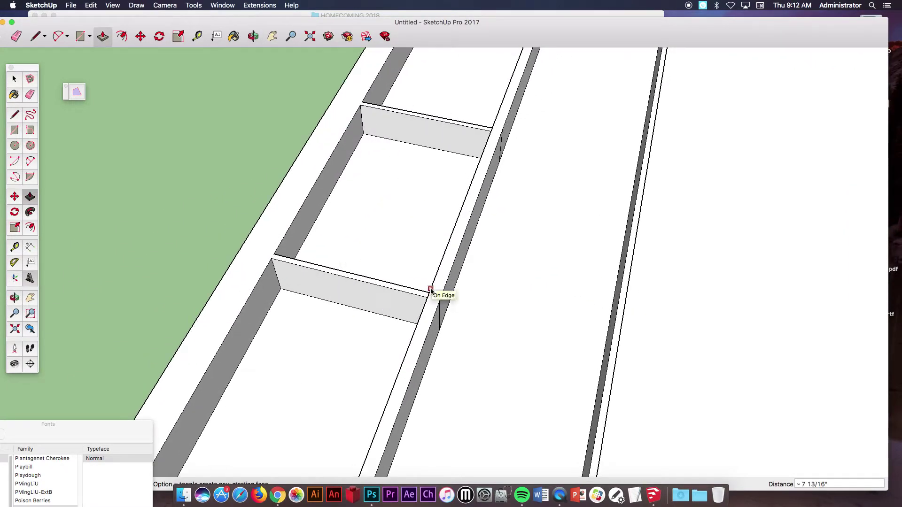
key("o")
left_click_drag(459, 201, 392, 210)
middle_click_drag(392, 210, 338, 228)
scroll(355, 234, "down", 5)
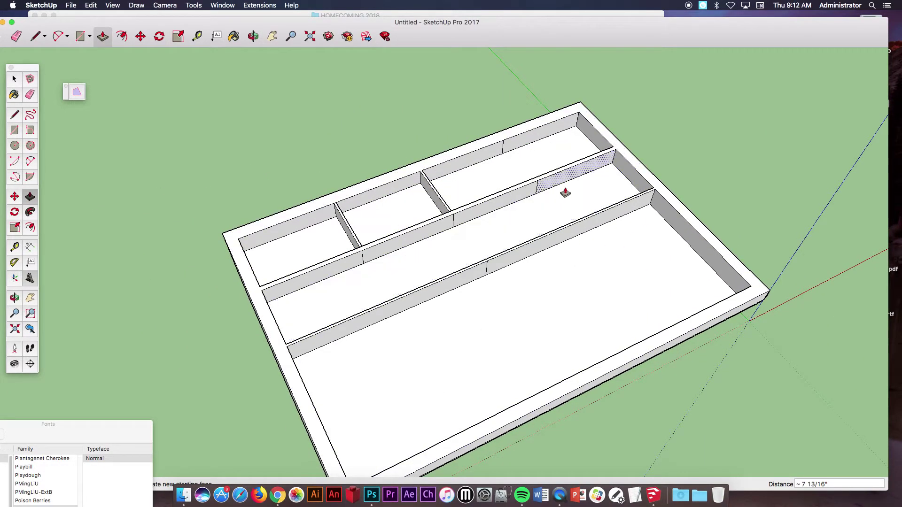
Pull the tray's outer end face opposite the origin outward by about 4 7/16" to widen that rim.
middle_click_drag(509, 235, 471, 336)
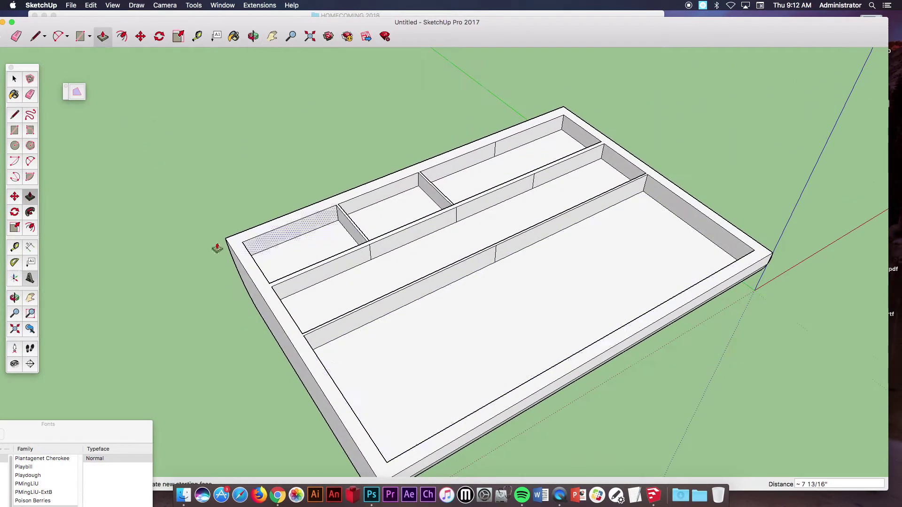
left_click(16, 146)
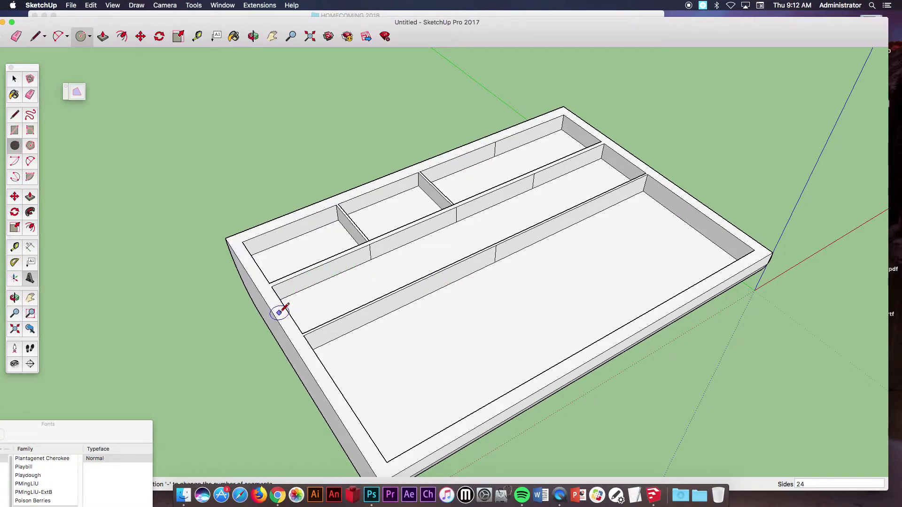
left_click(30, 197)
left_click(253, 296)
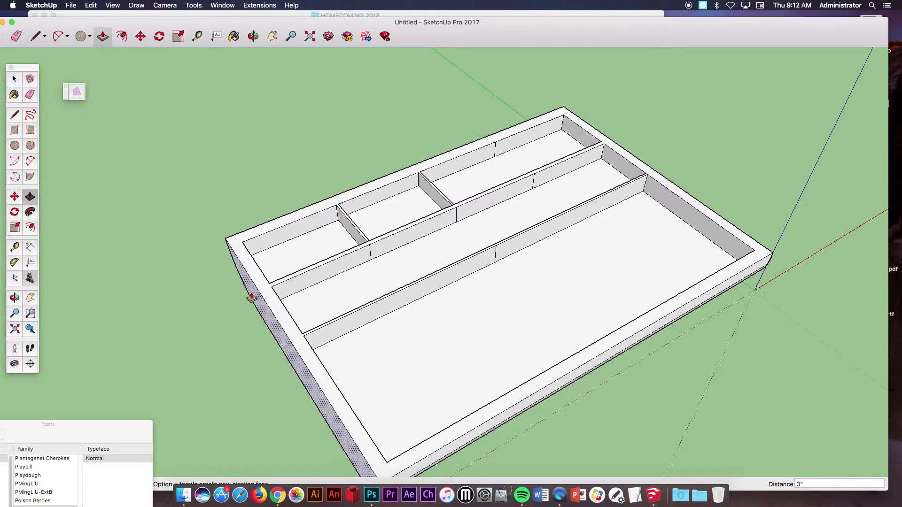
left_click(213, 307)
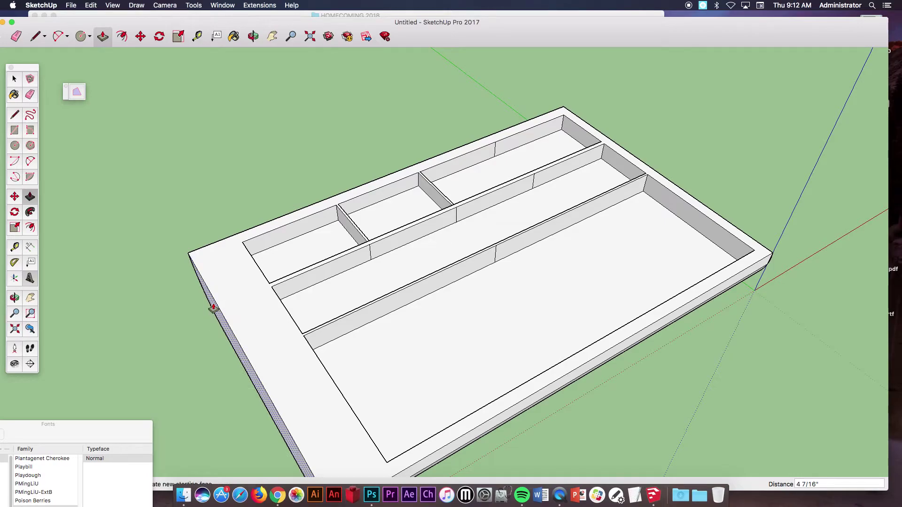
Draw a circle with a radius of about 1 7/16" on the widened rim beside the outer compartment.
left_click(14, 146)
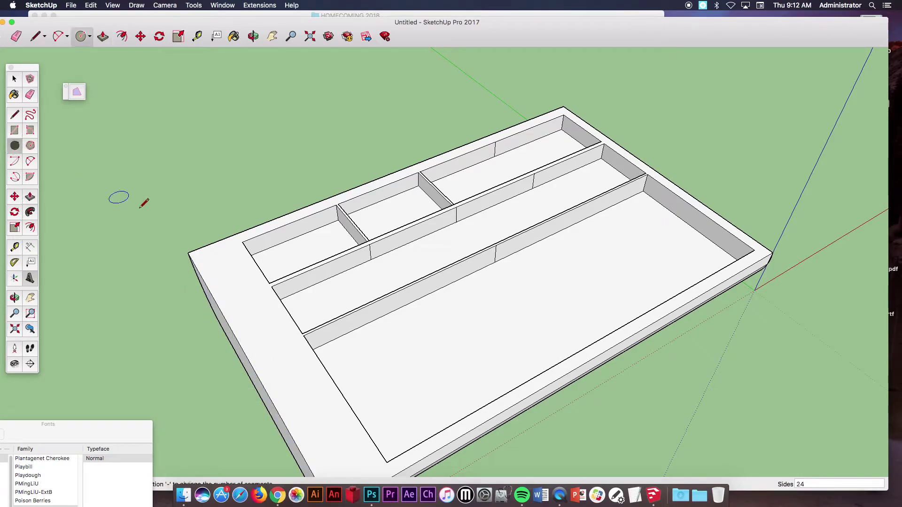
left_click(234, 275)
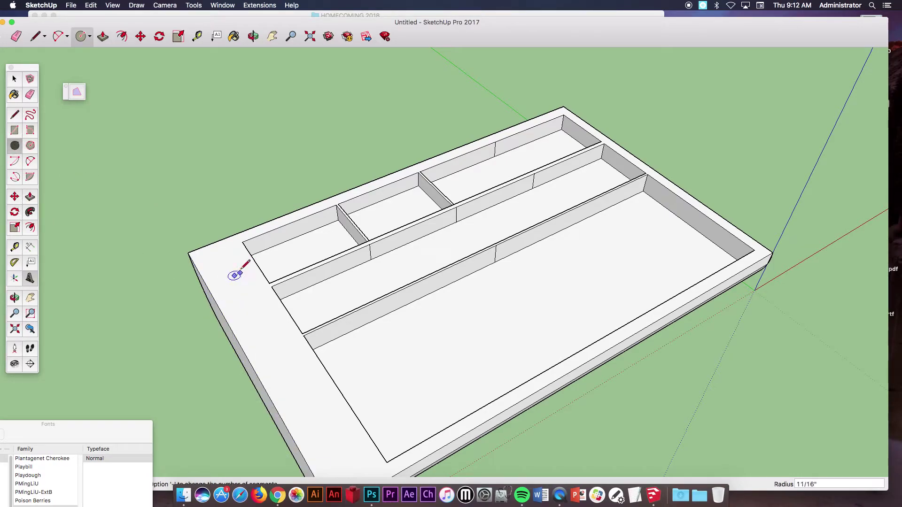
left_click(247, 267)
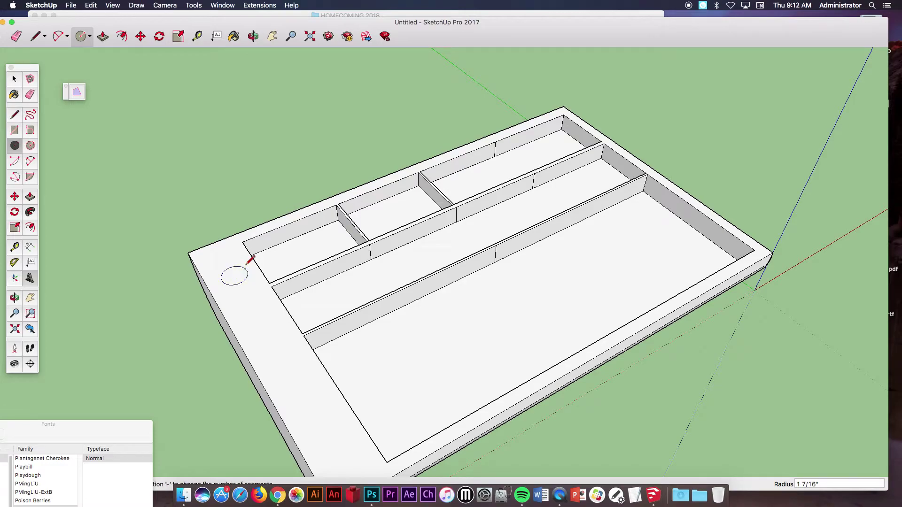
Extrude the circle on the widened end rim upward about 7 1/16" into a cylinder.
left_click(30, 198)
left_click(232, 273)
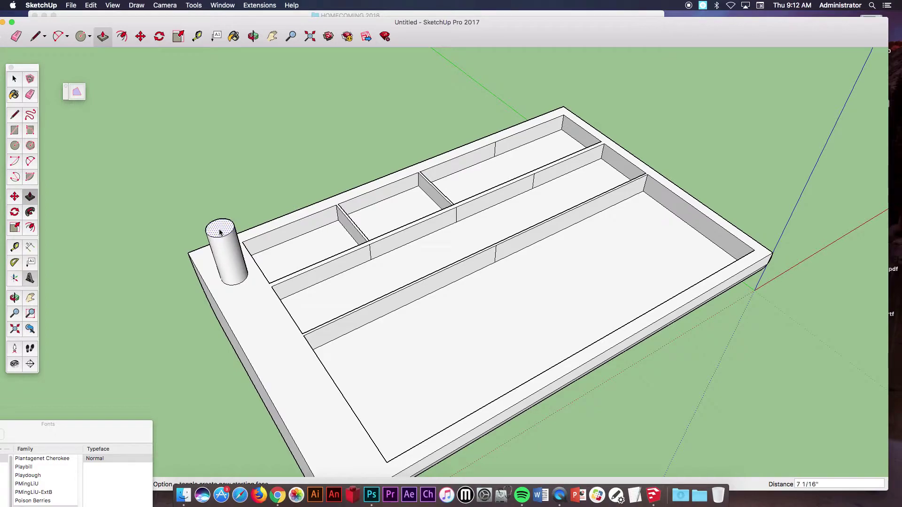
left_click(201, 227)
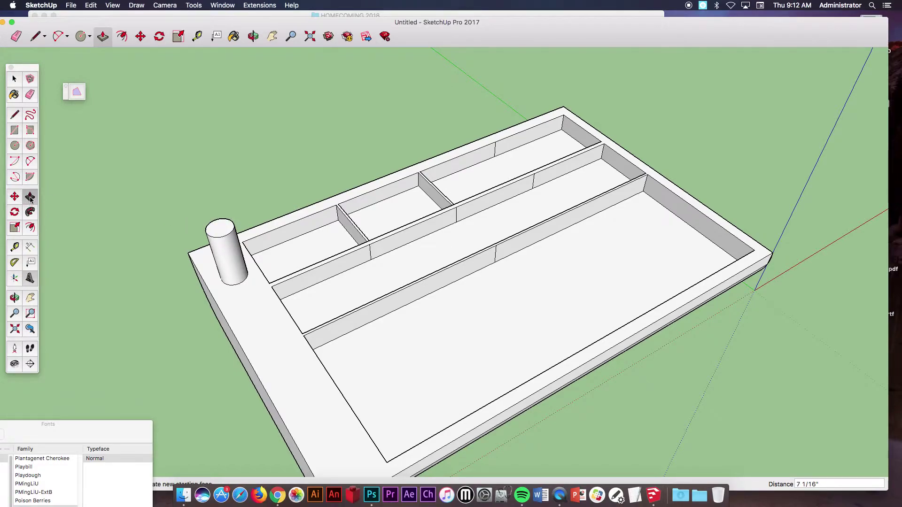
Offset the cylinder's top edge inward and push the inner circle down about 7 1/16" to hollow it.
left_click(30, 227)
left_click(221, 231)
left_click(237, 228)
left_click(32, 199)
middle_click_drag(286, 256, 415, 359)
left_click(273, 404)
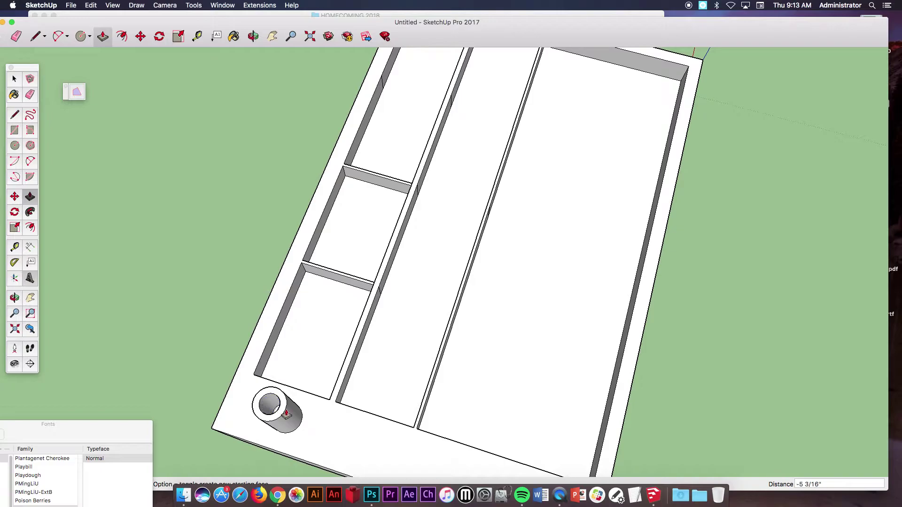
left_click(286, 418)
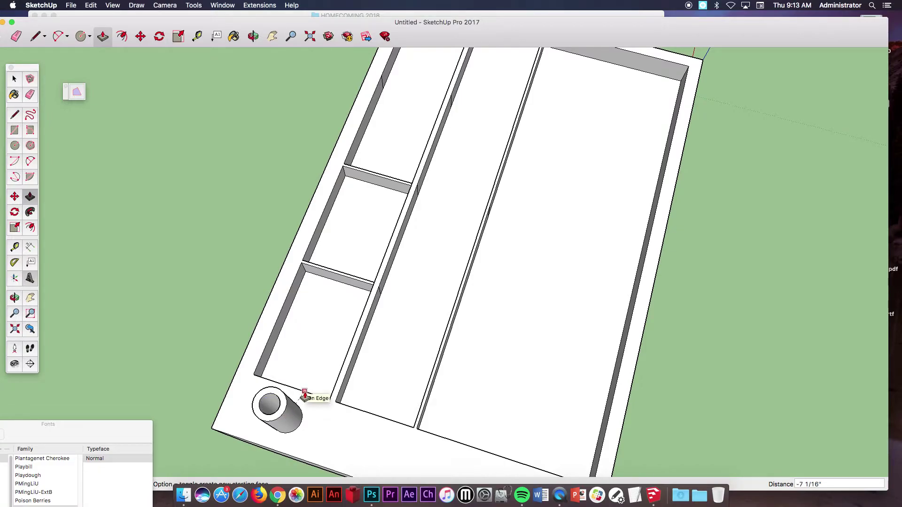
Create a new 3D text and enter the person's title and surname as its content.
middle_click_drag(328, 395, 291, 141)
key("p")
scroll(422, 254, "down", 3)
middle_click_drag(422, 255, 535, 288)
key("p")
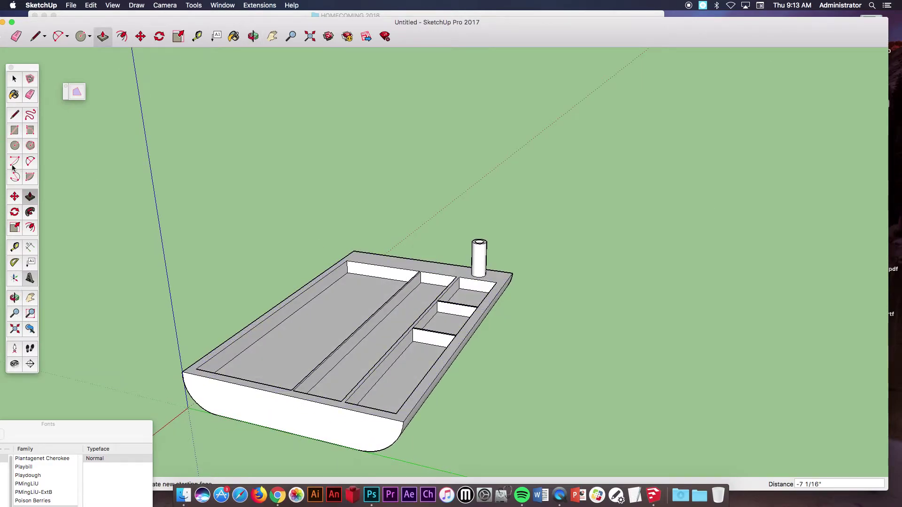
left_click(30, 278)
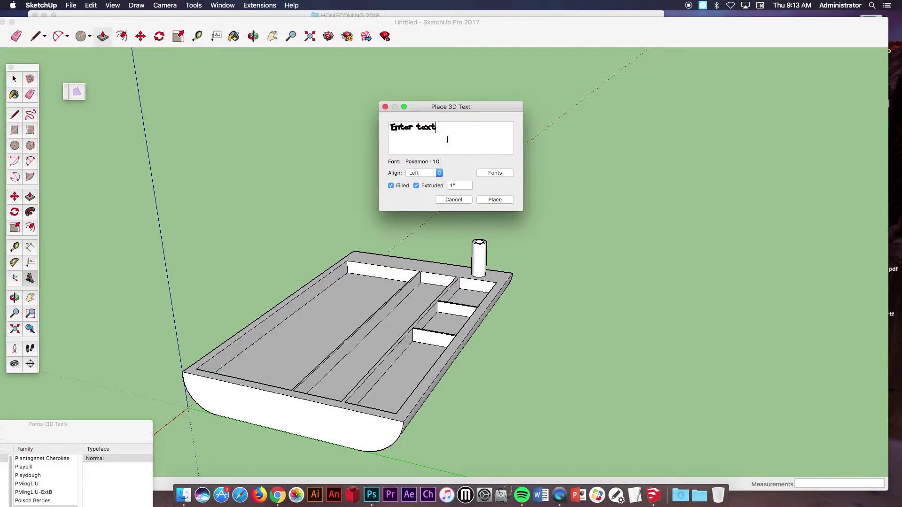
triple_click(429, 126)
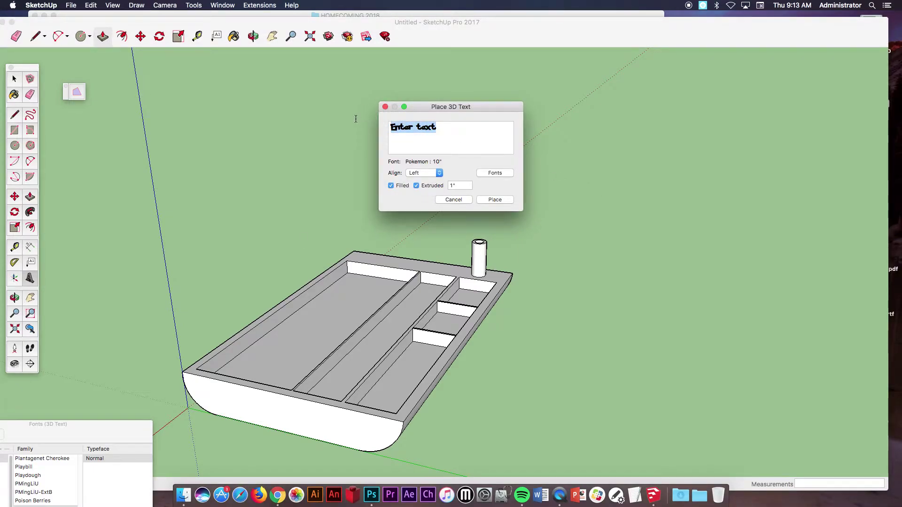
type("H")
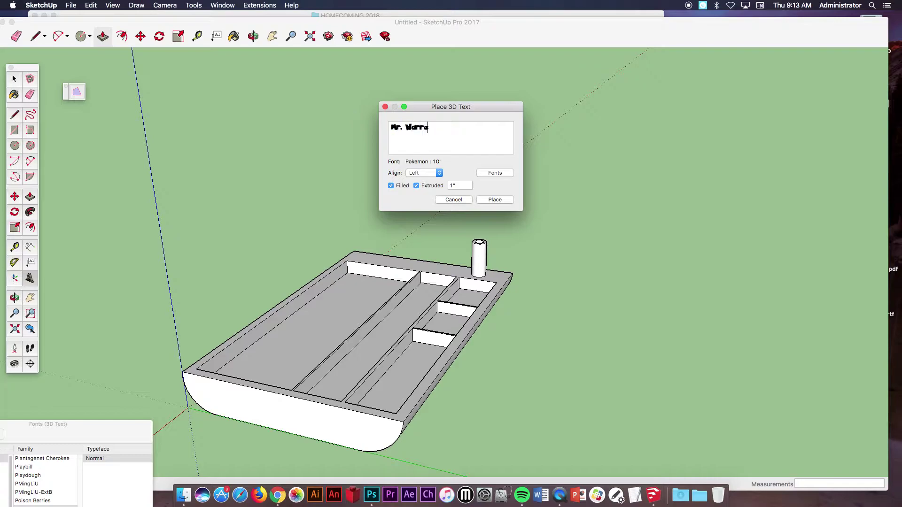
Bring the font list beside the 3D text settings and try fonts such as Playbill and Princetown LET on the text.
left_click_drag(432, 130, 386, 125)
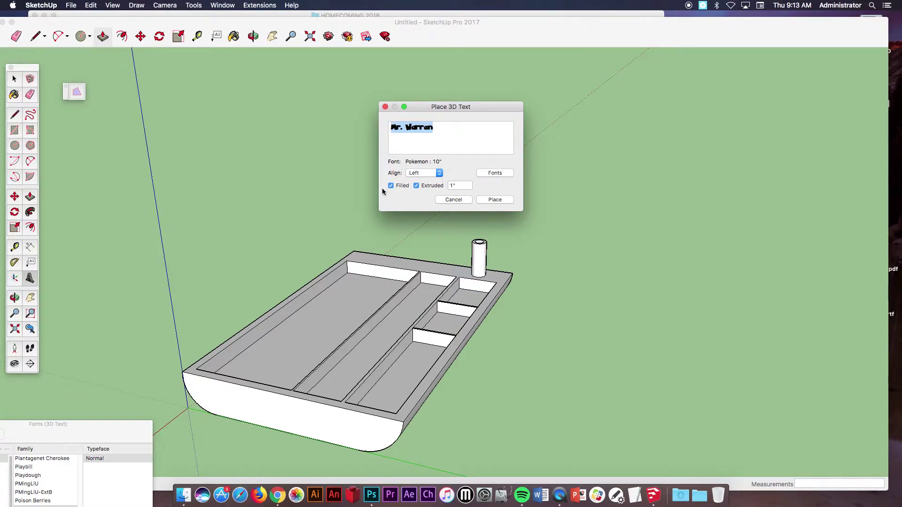
left_click_drag(95, 422, 296, 100)
left_click(245, 147)
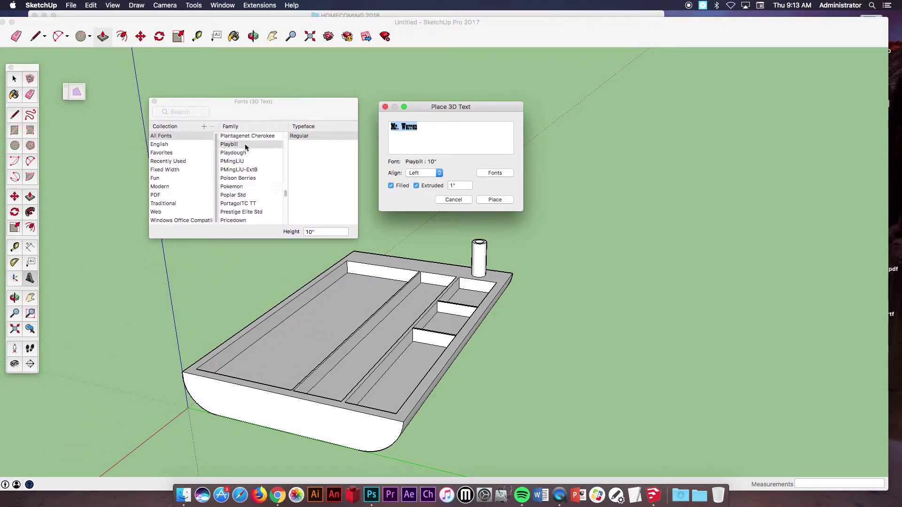
left_click(249, 162)
left_click(245, 188)
scroll(246, 210, "down", 2)
left_click(247, 208)
left_click(253, 190)
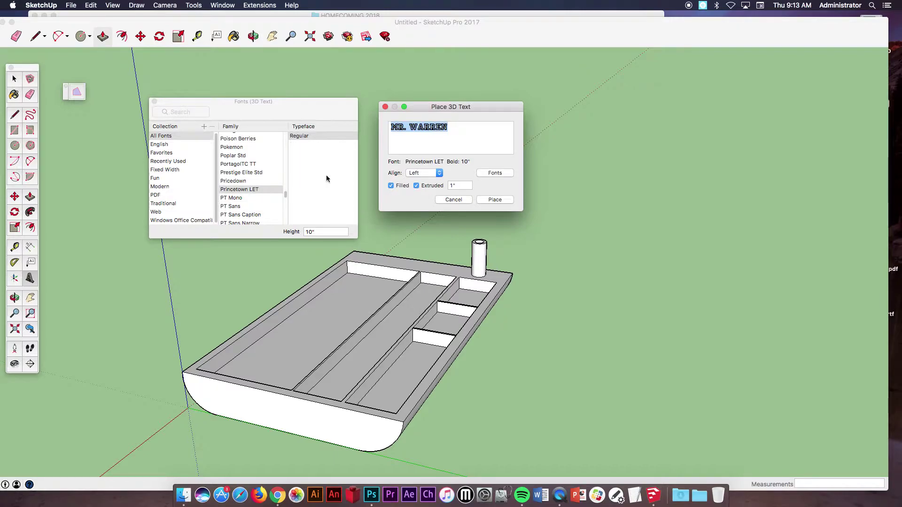
Try further fonts on the 3D text, including Shake that booty and Shlop.
scroll(238, 201, "down", 2)
left_click(250, 203)
left_click(250, 208)
scroll(250, 213, "down", 2)
left_click(250, 210)
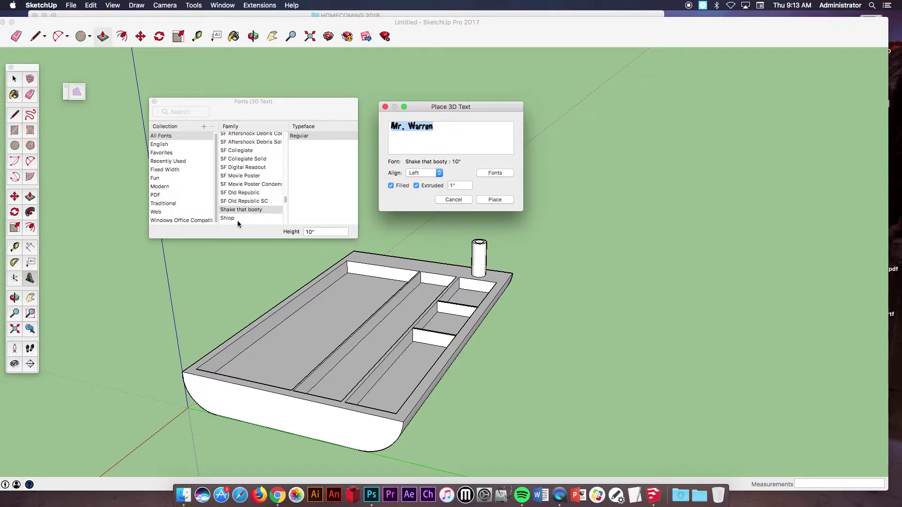
left_click(241, 218)
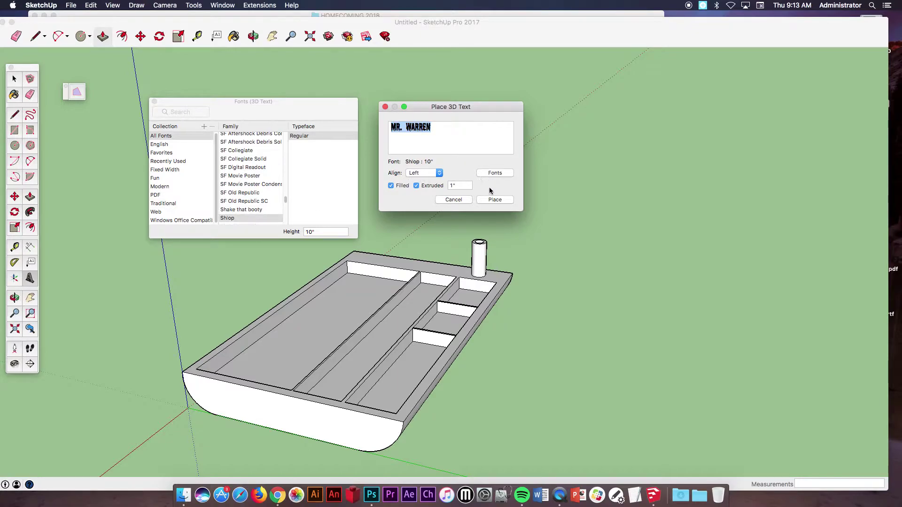
Set the 3D text's font to Silom and place it 10" high with 1" extrusion on the ground beside the tray.
scroll(254, 202, "down", 5)
left_click(252, 201)
left_click(254, 184)
left_click(261, 166)
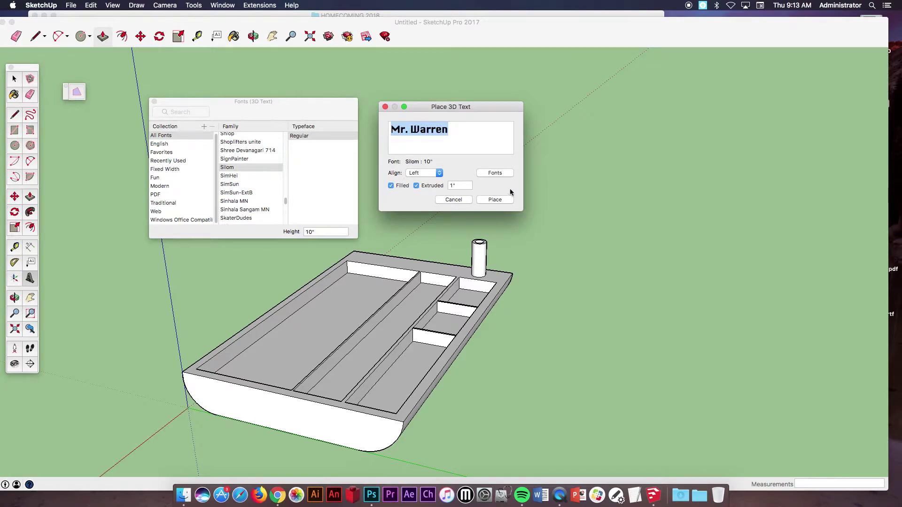
left_click(492, 199)
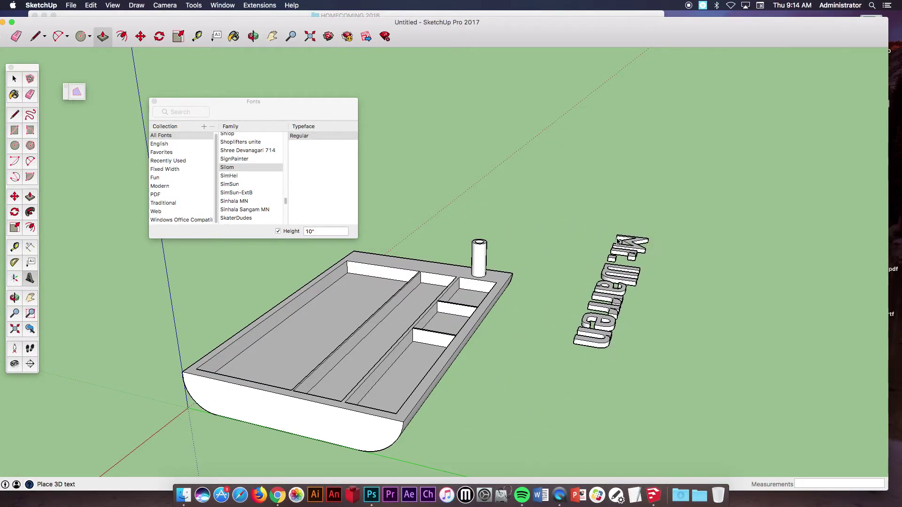
left_click(613, 251)
Rotate the 3D text about 176.1° on the ground plane to reverse its reading direction.
middle_click_drag(664, 304, 731, 227)
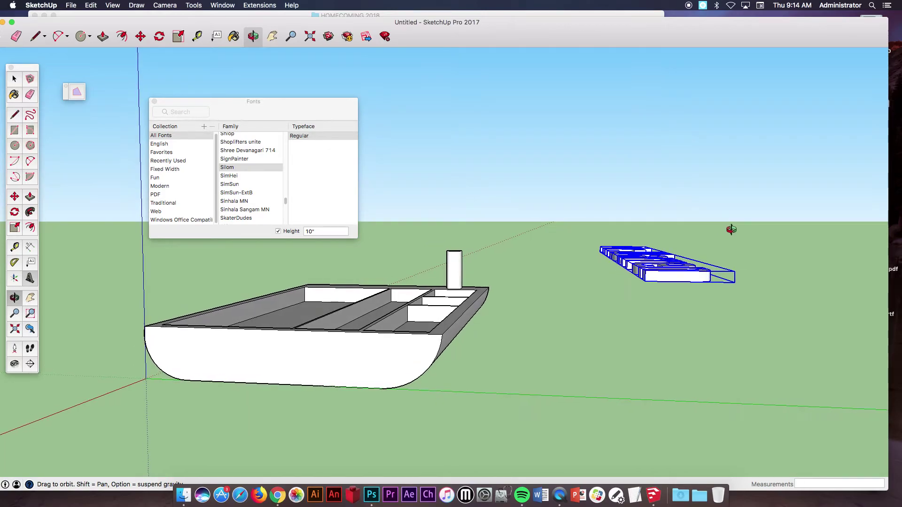
middle_click_drag(652, 246, 607, 298)
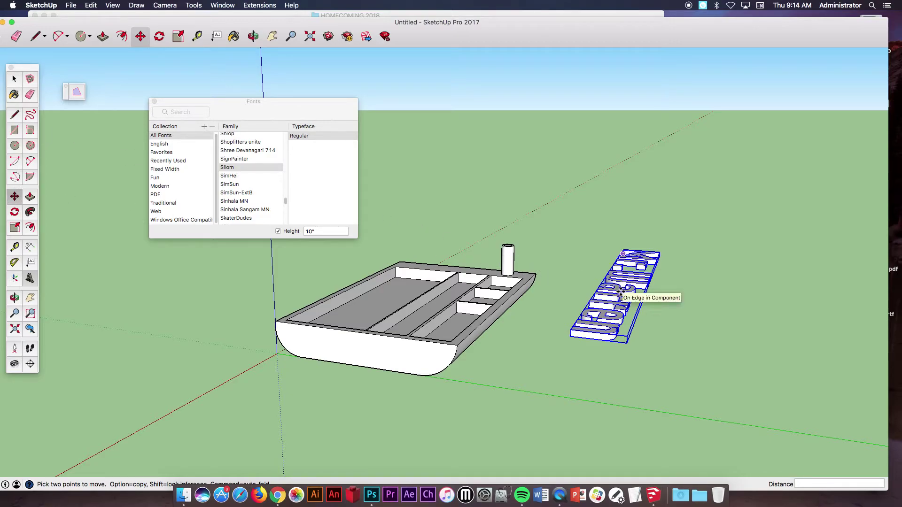
scroll(643, 281, "up", 3)
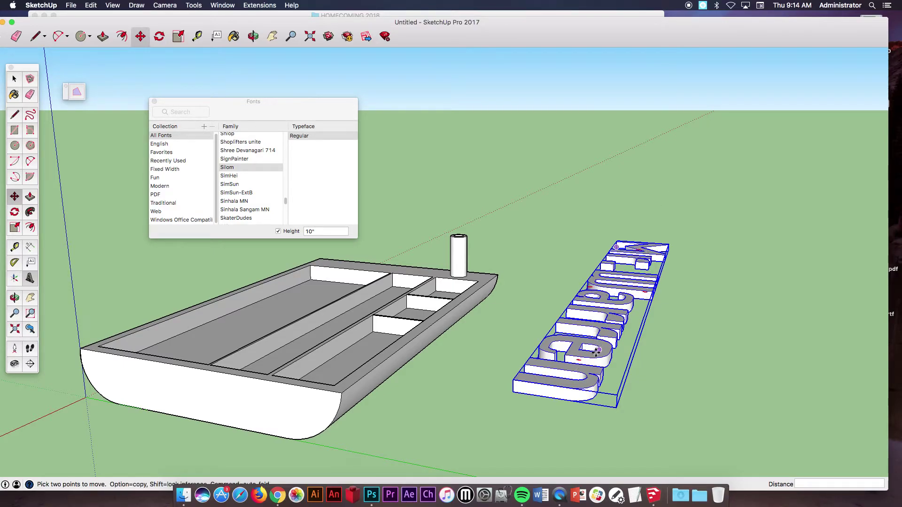
key("q")
left_click_drag(581, 359, 676, 225)
Stand the 3D text upright and bring it alongside the tray's outer long side.
key("m")
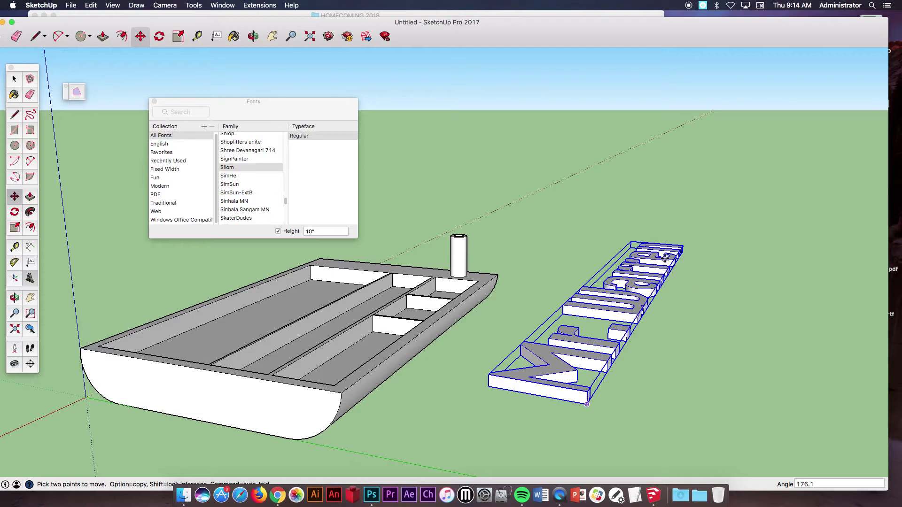
left_click_drag(577, 396, 535, 442)
middle_click_drag(650, 364, 730, 305)
left_click_drag(725, 274, 435, 369)
middle_click_drag(434, 368, 337, 437)
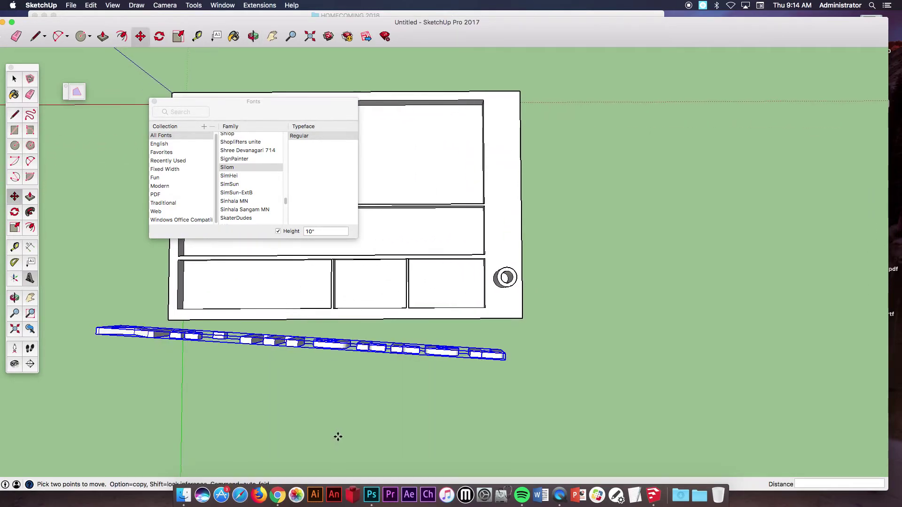
Rotate the upright text parallel to the tray's outer long side and move it close to that side.
key("q")
left_click(463, 353)
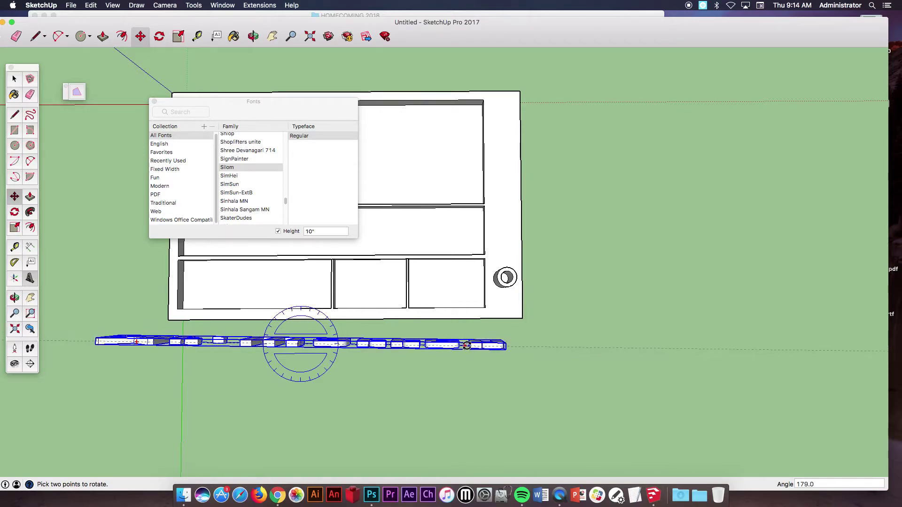
key("m")
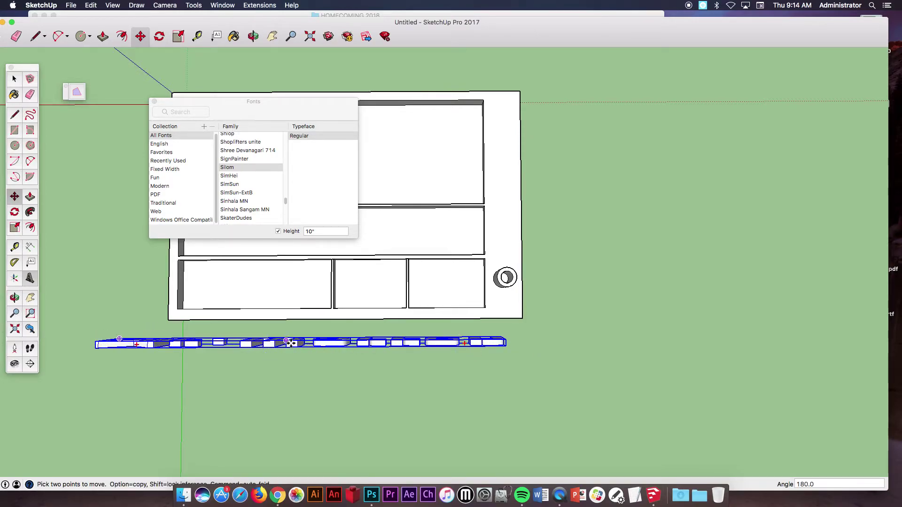
left_click(287, 341)
left_click(326, 322)
Lower the upright text to the tray's base level and shift it outward along the green axis about 6 1/4".
middle_click_drag(327, 321, 572, 346)
scroll(571, 346, "down", 5)
middle_click_drag(586, 305, 536, 299)
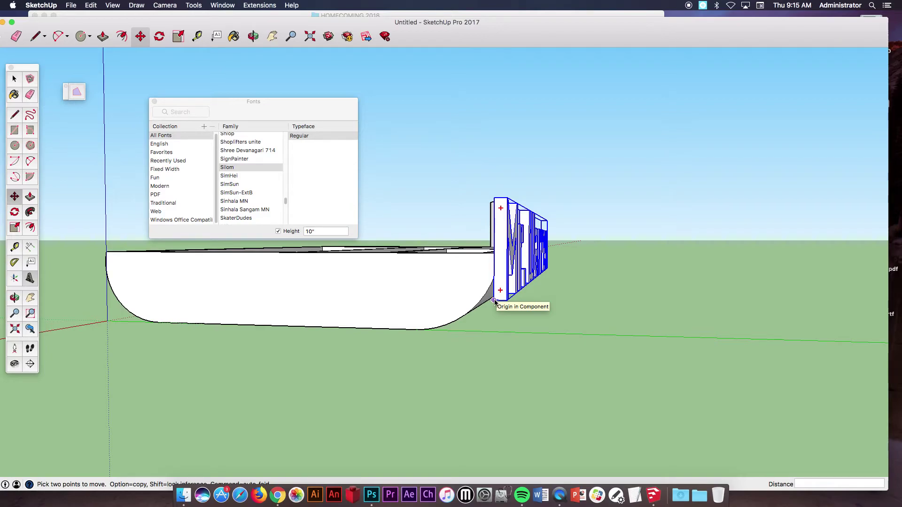
left_click(494, 317)
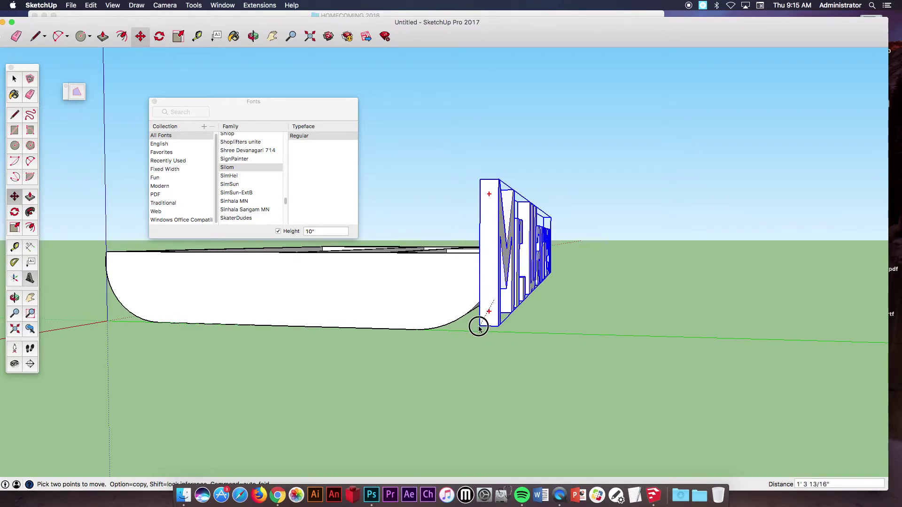
left_click(429, 331)
left_click_drag(430, 310, 442, 310)
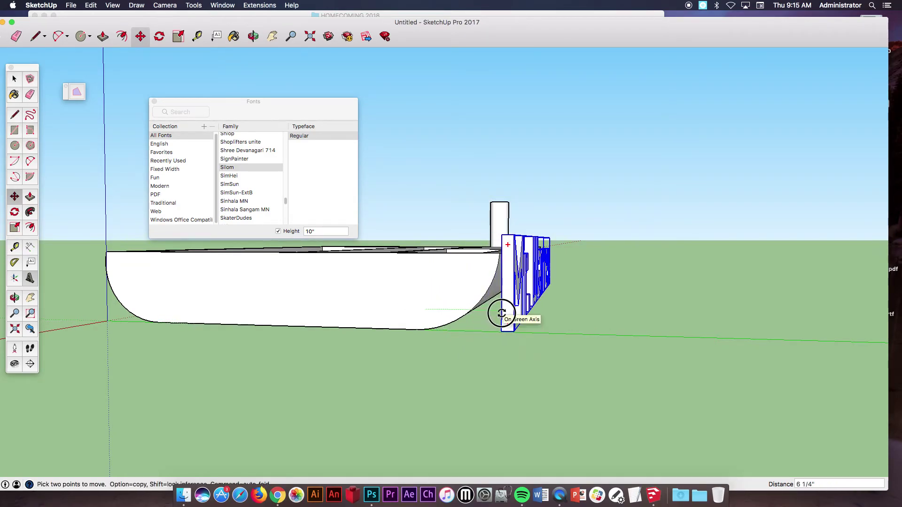
Raise the text about 6 1/2" to the tray's top and move it inward onto the outer long rim.
middle_click_drag(501, 316, 606, 369)
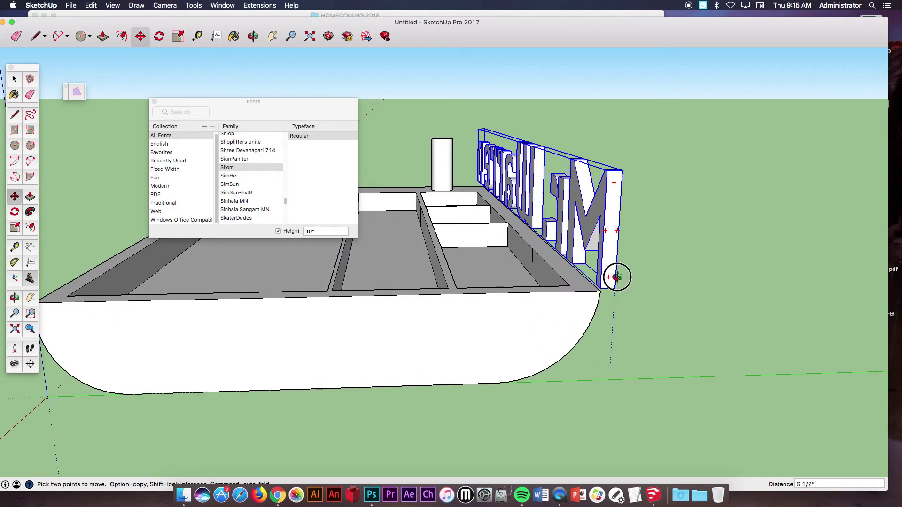
left_click(574, 289)
Try to thicken the name text on the rim with a scale factor of about 2.62.
middle_click_drag(717, 268, 441, 269)
scroll(624, 244, "down", 5)
mouse_move(630, 255)
middle_mouse_down()
mouse_move(658, 240)
mouse_move(572, 260)
mouse_move(325, 218)
middle_mouse_up()
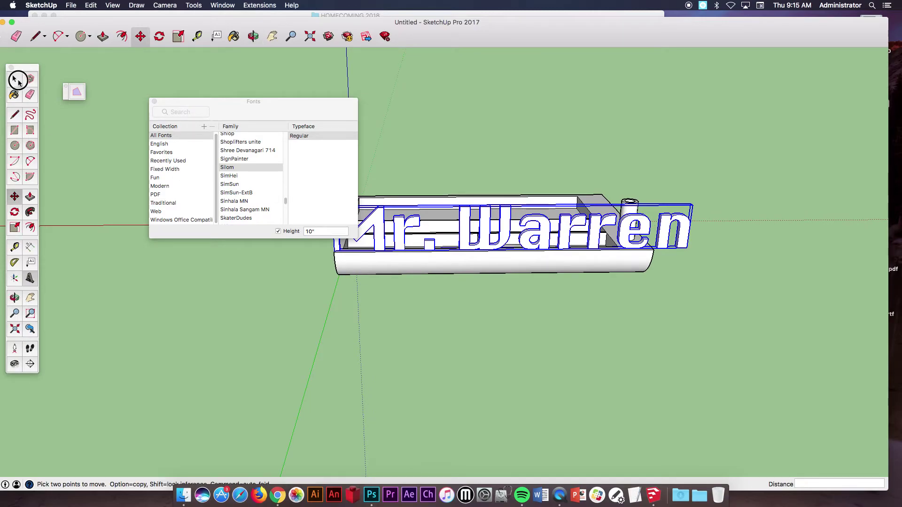
left_click(17, 81)
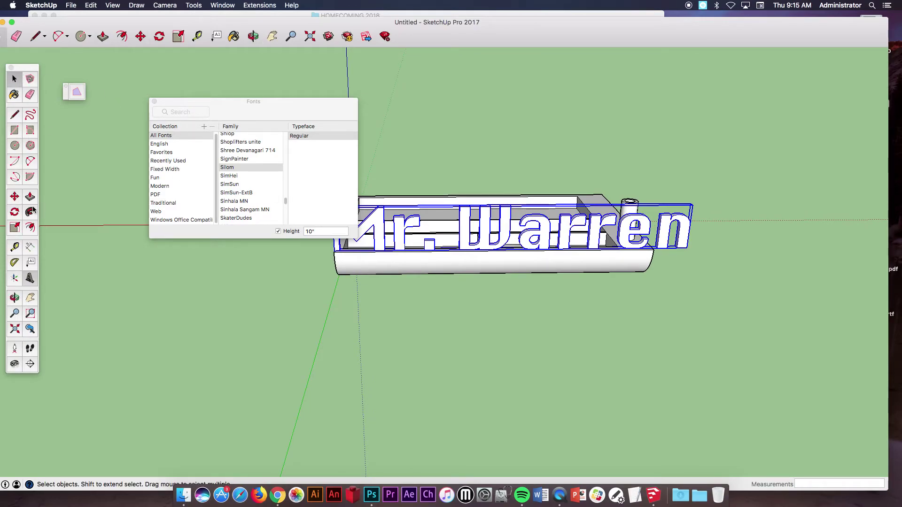
left_click(15, 228)
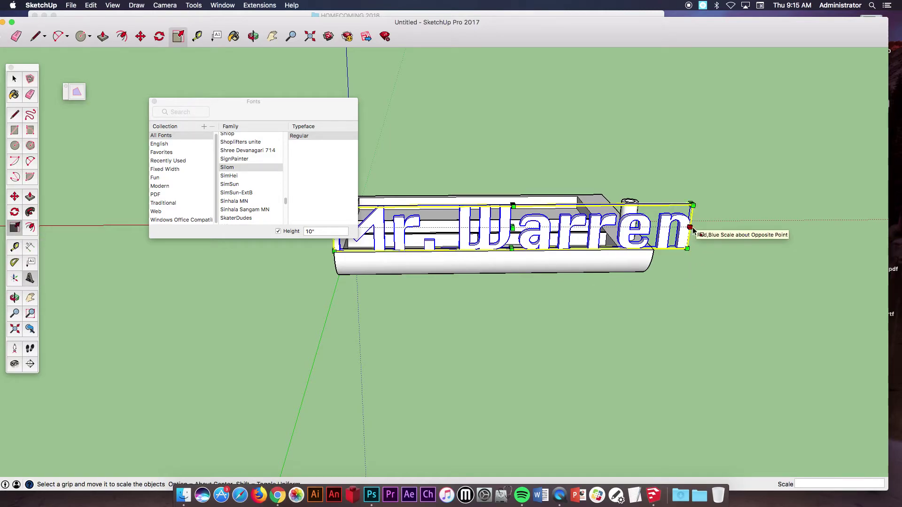
left_click_drag(690, 228, 667, 241)
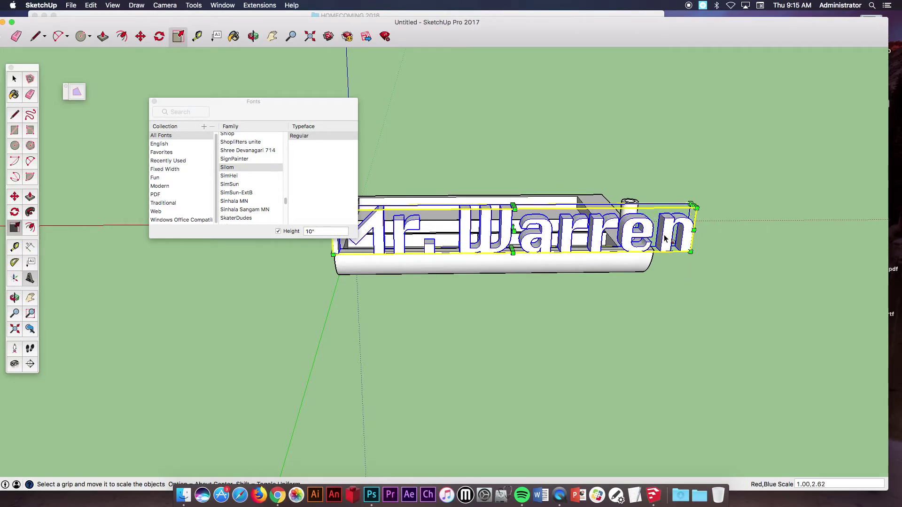
Scale the name text so that its length fits along the tray's outer long rim.
middle_click_drag(667, 240, 494, 235)
middle_click_drag(610, 284, 529, 300)
left_click_drag(532, 302, 513, 287)
key("space")
left_click(280, 332)
middle_click_drag(280, 332, 502, 310)
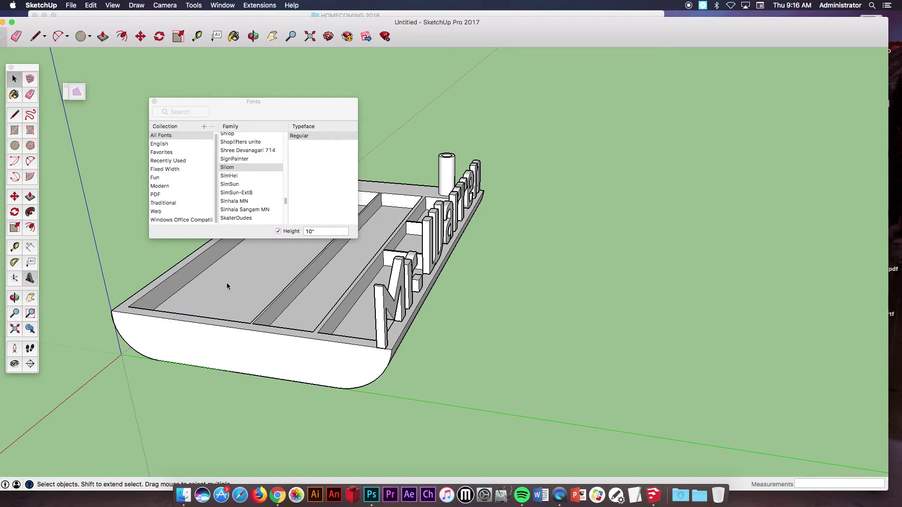
Move the font list clear of the model and scale the text's thickness by about 1.66.
left_click_drag(286, 111, 728, 127)
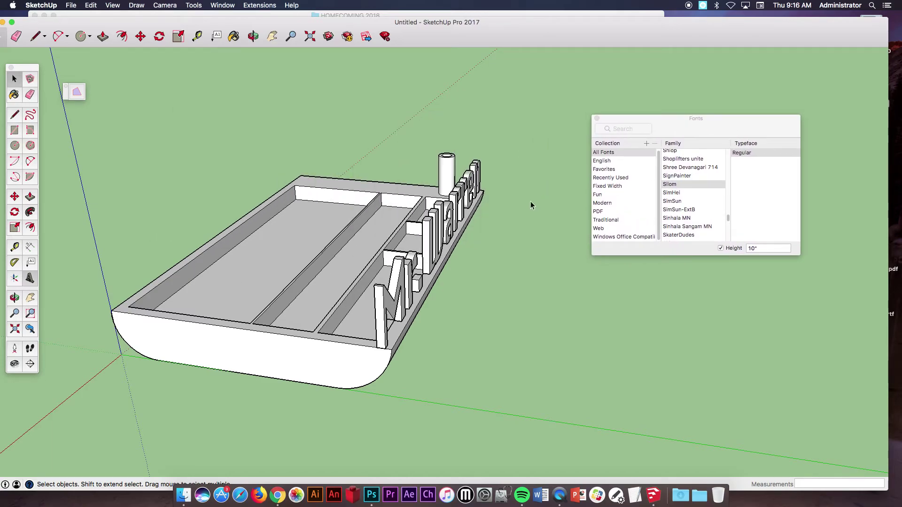
left_click(443, 215)
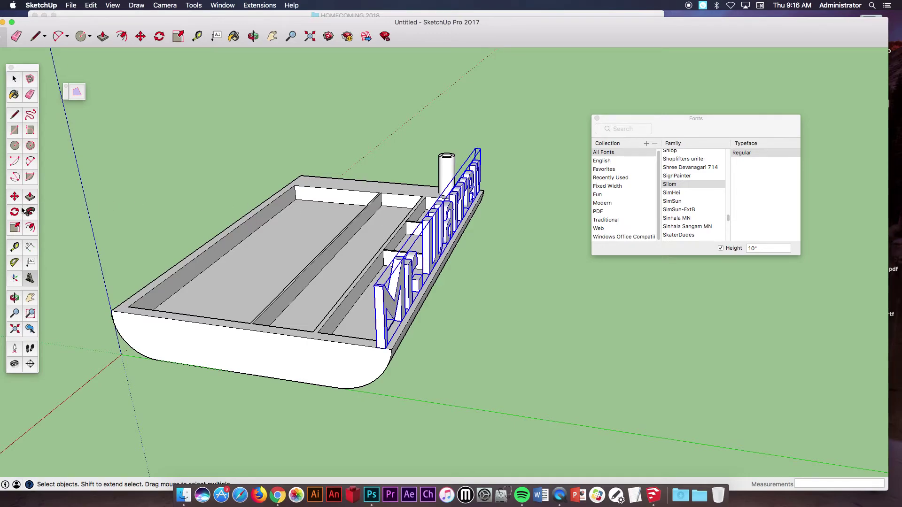
left_click(17, 227)
left_click_drag(443, 225, 450, 228)
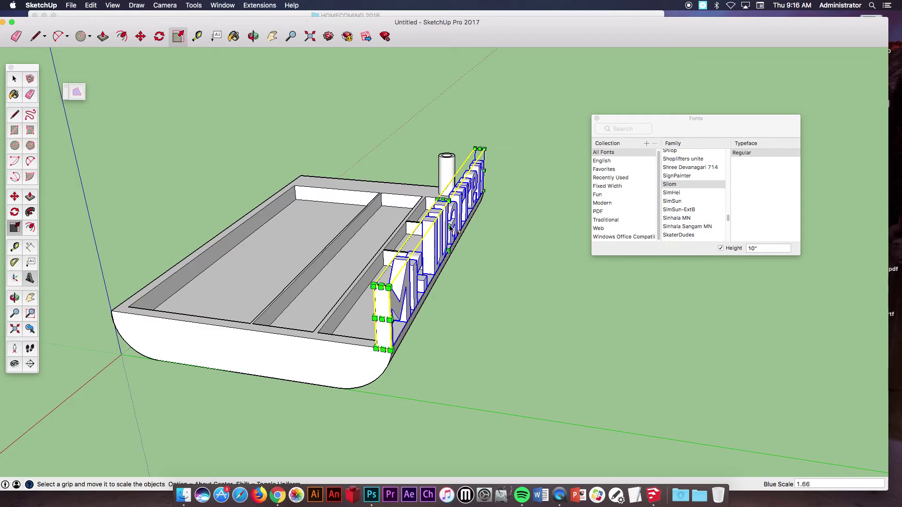
middle_click_drag(282, 260, 361, 284)
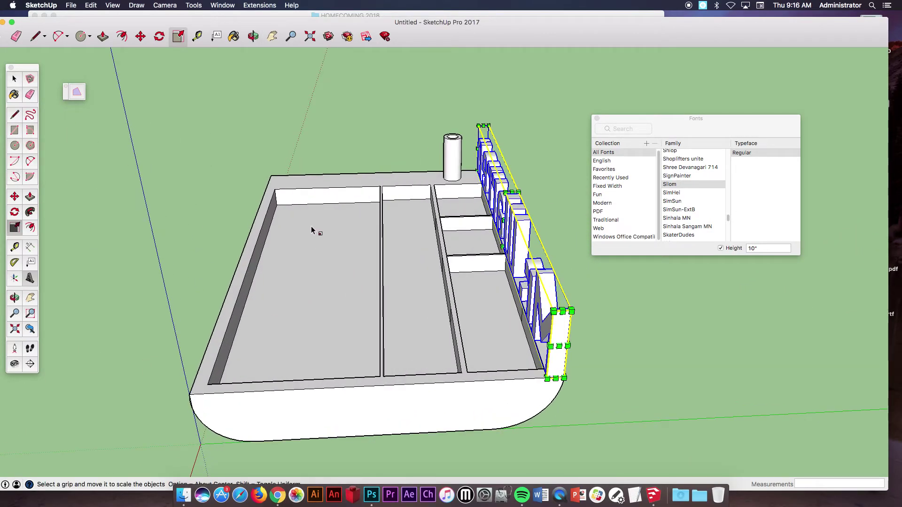
Draw a closed, winding freehand outline on the floor of the largest compartment.
left_click(30, 114)
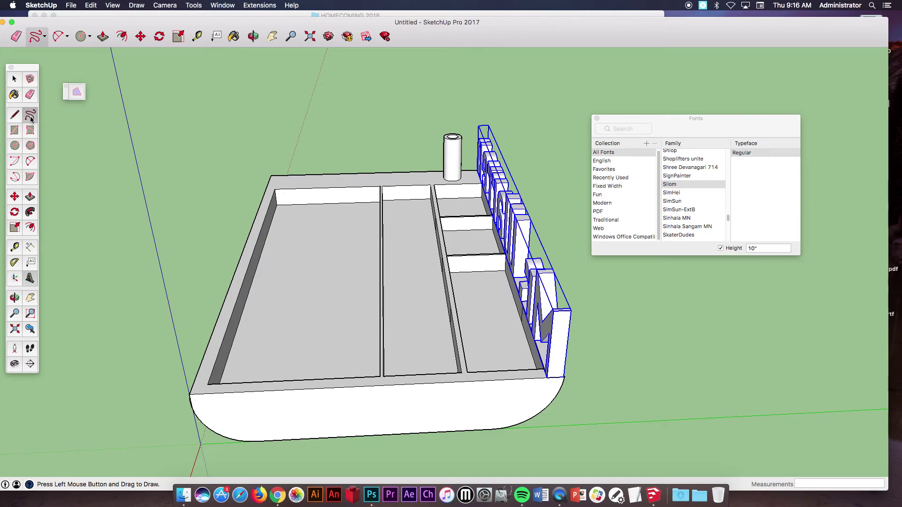
mouse_move(293, 245)
left_mouse_down()
mouse_move(322, 258)
mouse_move(340, 282)
mouse_move(297, 288)
mouse_move(329, 328)
mouse_move(298, 343)
mouse_move(317, 334)
mouse_move(271, 314)
mouse_move(294, 285)
mouse_move(282, 266)
mouse_move(293, 246)
mouse_move(596, 232)
mouse_move(721, 206)
left_mouse_up()
key("o")
middle_click_drag(721, 205, 222, 216)
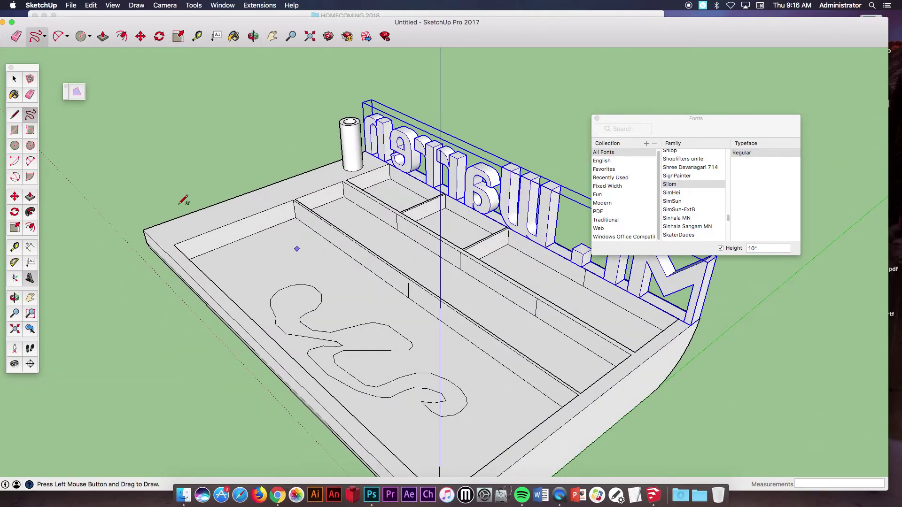
Try recessing the freehand shape with Push/Pull, and undo both the recess and the outline.
key("p")
left_click(292, 296)
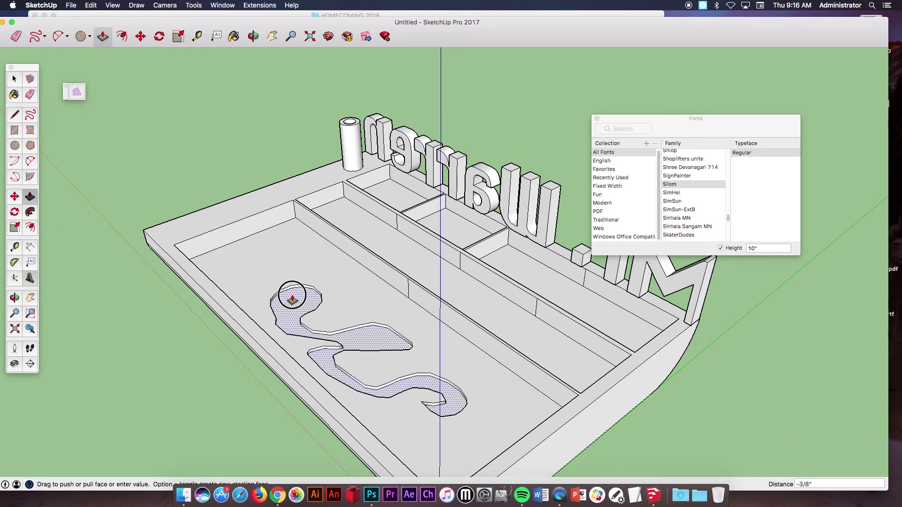
left_click(292, 296)
mouse_move(338, 253)
middle_mouse_down()
mouse_move(483, 318)
mouse_move(557, 370)
mouse_move(217, 201)
mouse_move(97, 155)
mouse_move(231, 210)
middle_mouse_up()
key("super+z")
key("super+z")
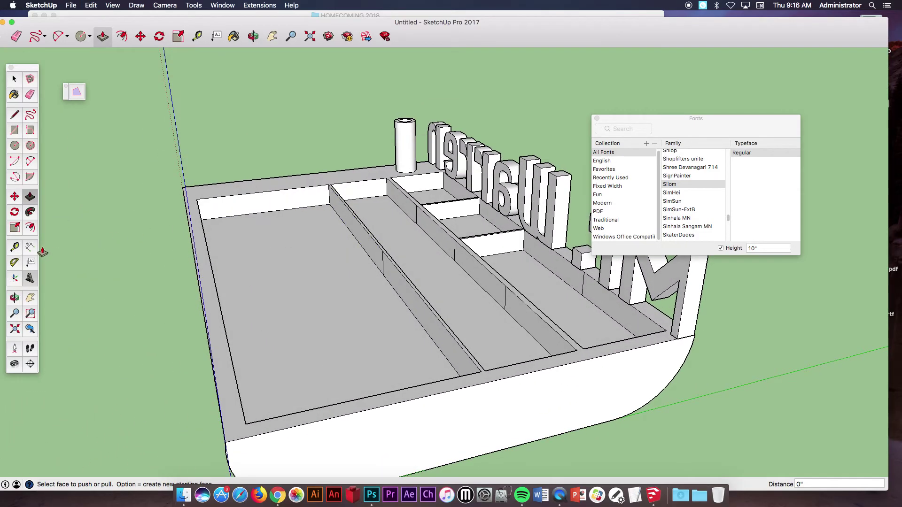
Place the 3D text "pens" in Silom, 10" high and extruded 1", on the largest compartment's floor.
left_click(30, 278)
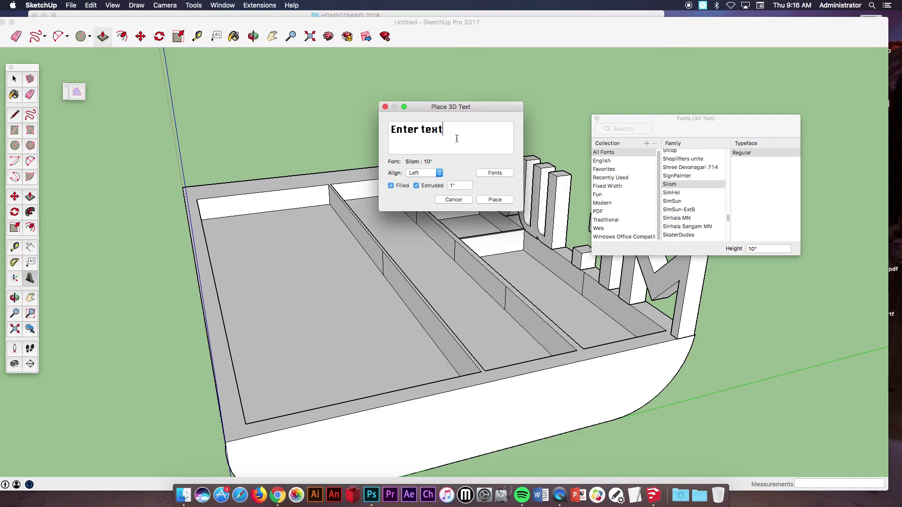
left_click_drag(456, 141, 375, 120)
type("p")
left_click(494, 200)
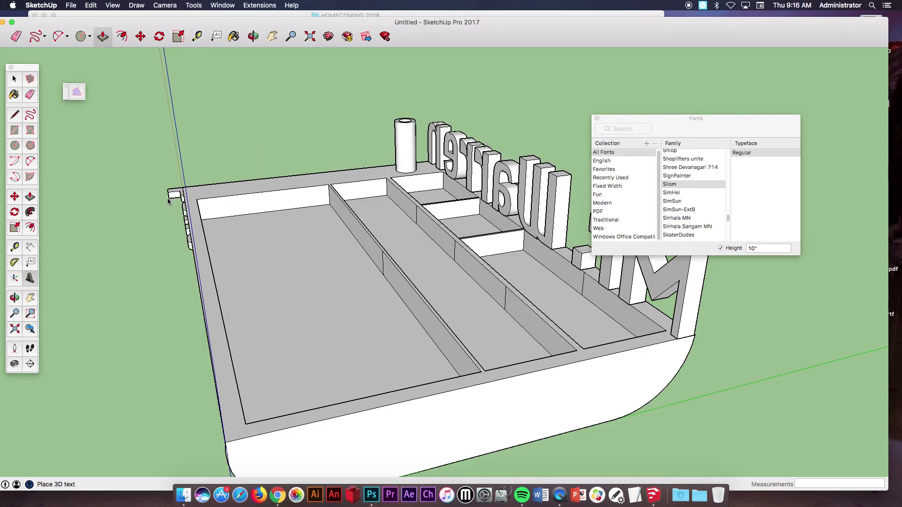
left_click(256, 251)
middle_click_drag(356, 256, 620, 292)
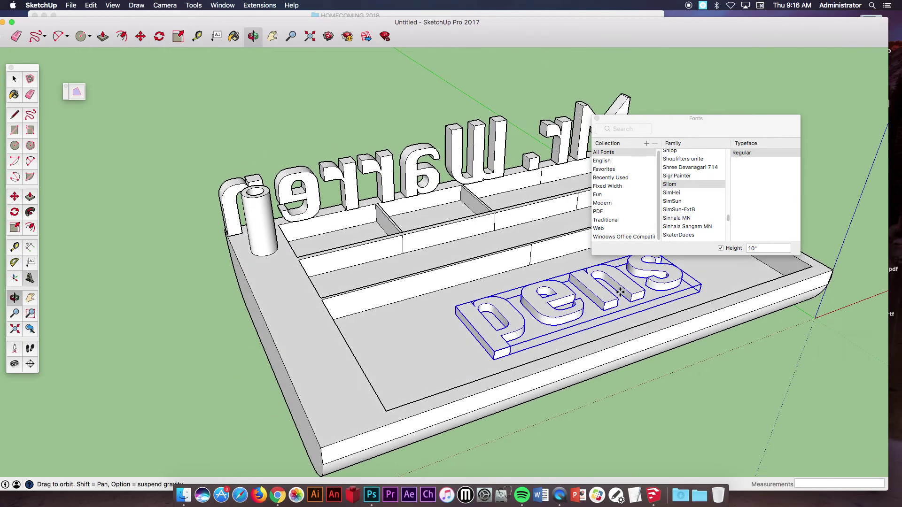
Move the "pens" text by 1" within the largest compartment.
scroll(539, 308, "up", 6)
middle_click_drag(427, 316, 281, 273)
left_click(16, 81)
key("m")
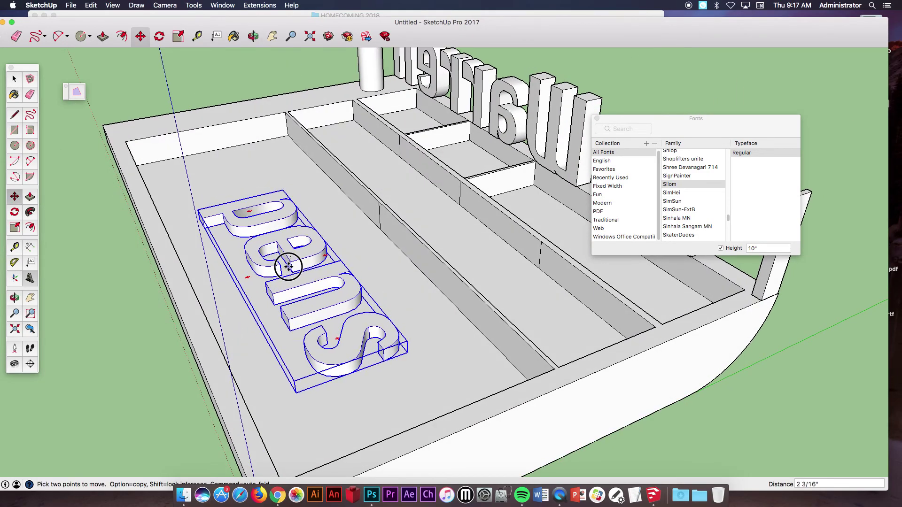
type("1")
key("Return")
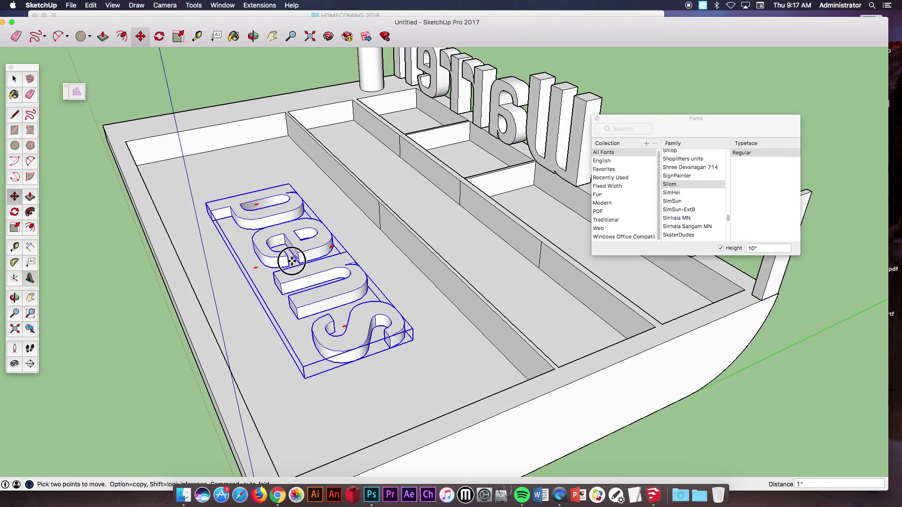
Try to fine-tune the position of the "pens" text against the compartment floor with the Move tool.
middle_click_drag(390, 337, 322, 272)
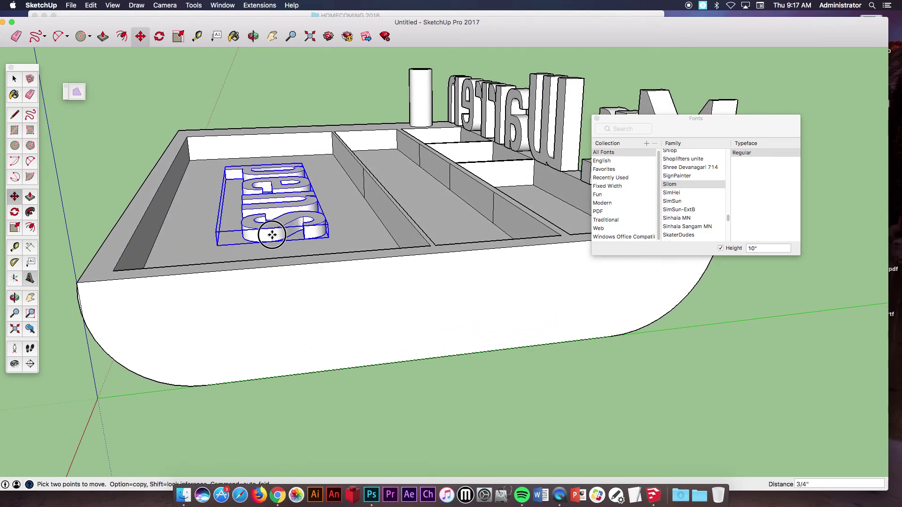
middle_click_drag(272, 234, 515, 296)
scroll(452, 272, "up", 5)
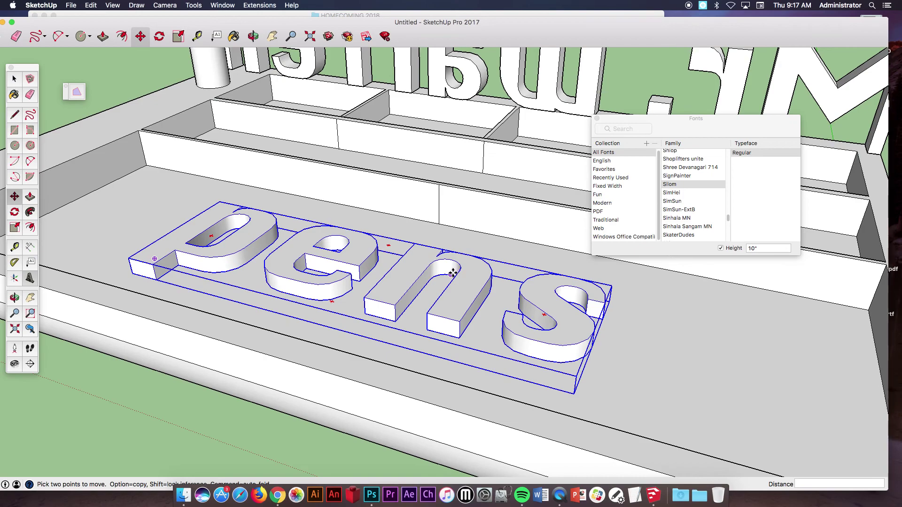
scroll(452, 273, "up", 2)
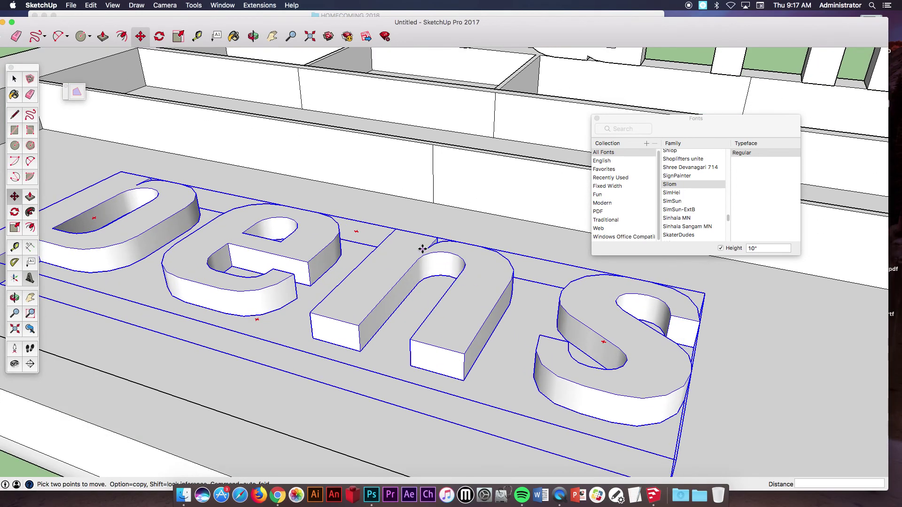
scroll(348, 306, "up", 4)
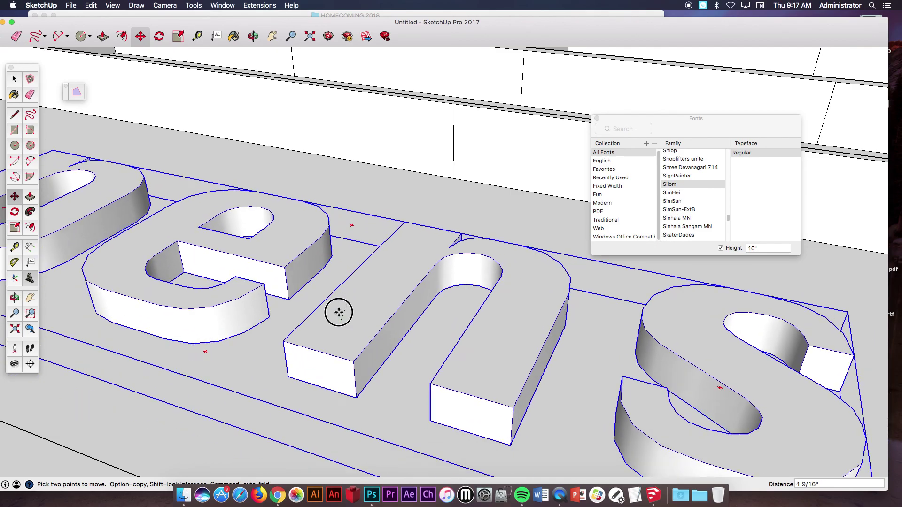
scroll(348, 300, "down", 8)
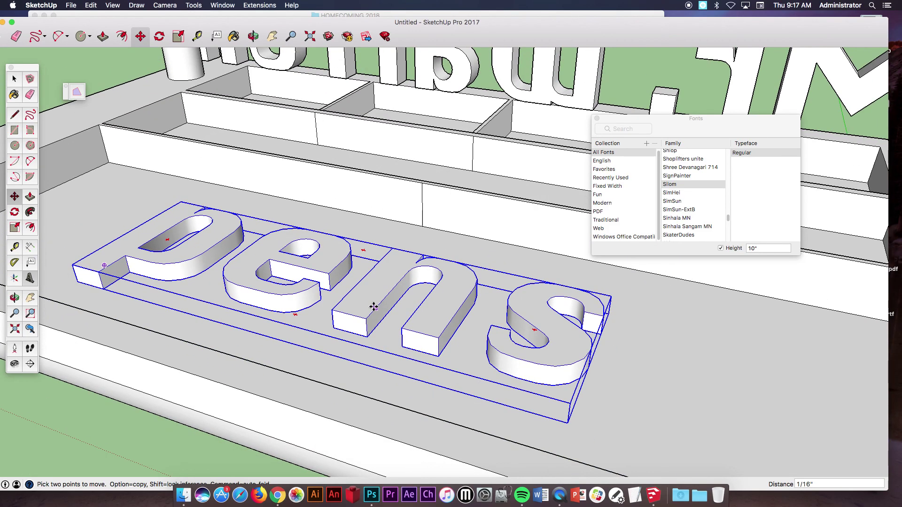